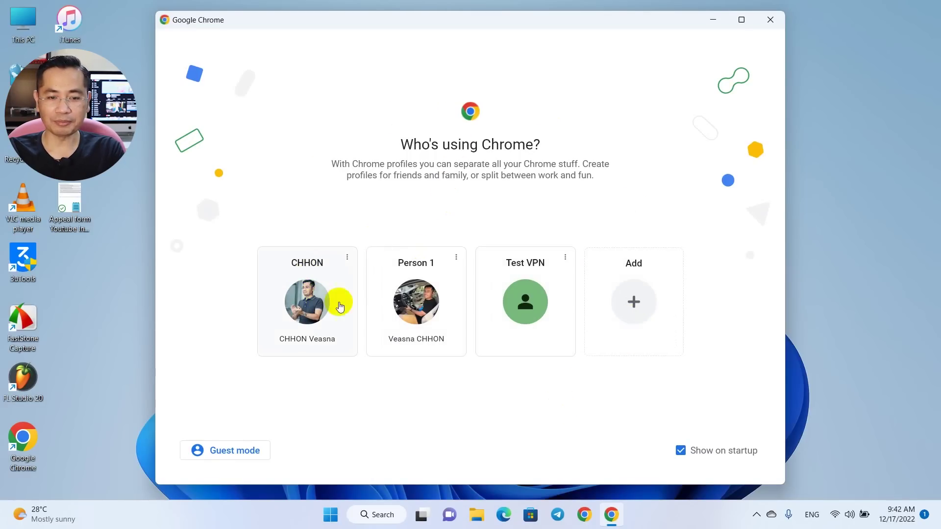
Step: Create a new Chrome profile named 'Countryside KH' without signing into an account
{"action": "left_click", "coordinate": [417, 296]}
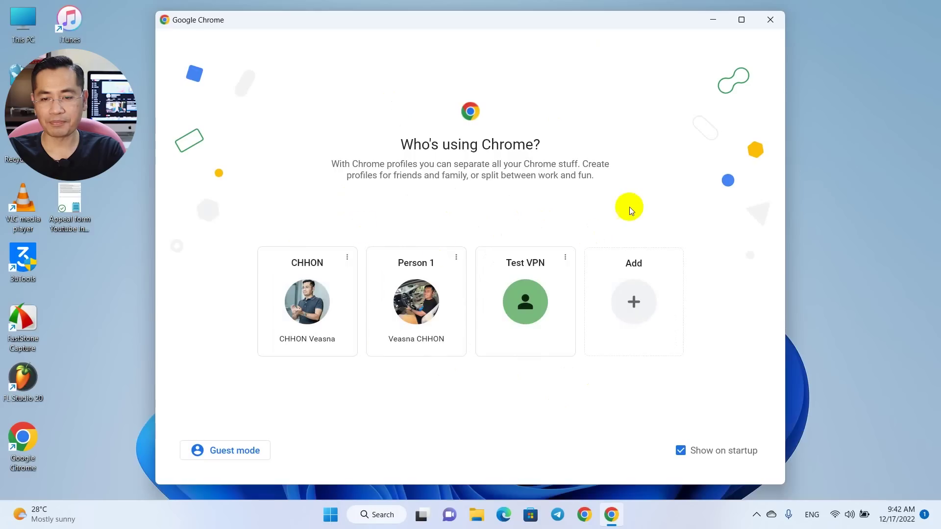
{"action": "left_click", "coordinate": [635, 302]}
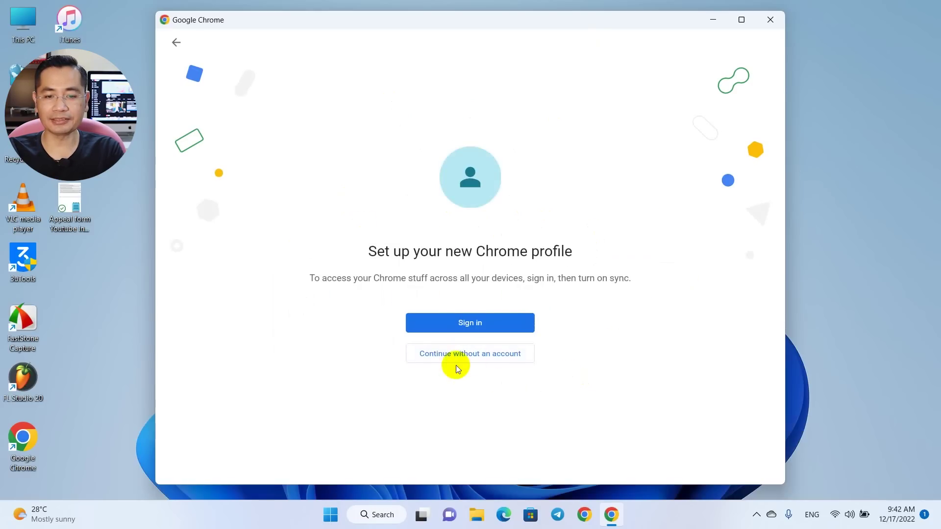
{"action": "left_click", "coordinate": [742, 20]}
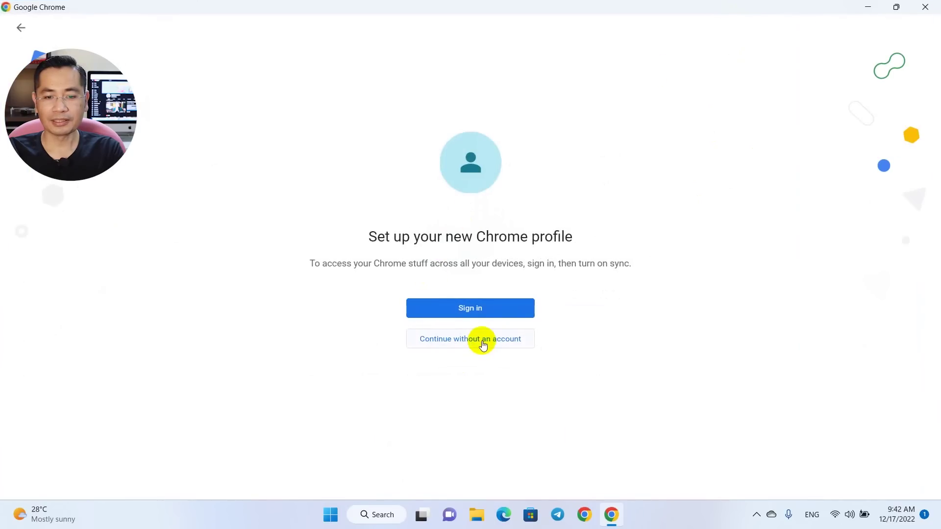
{"action": "left_click", "coordinate": [479, 339]}
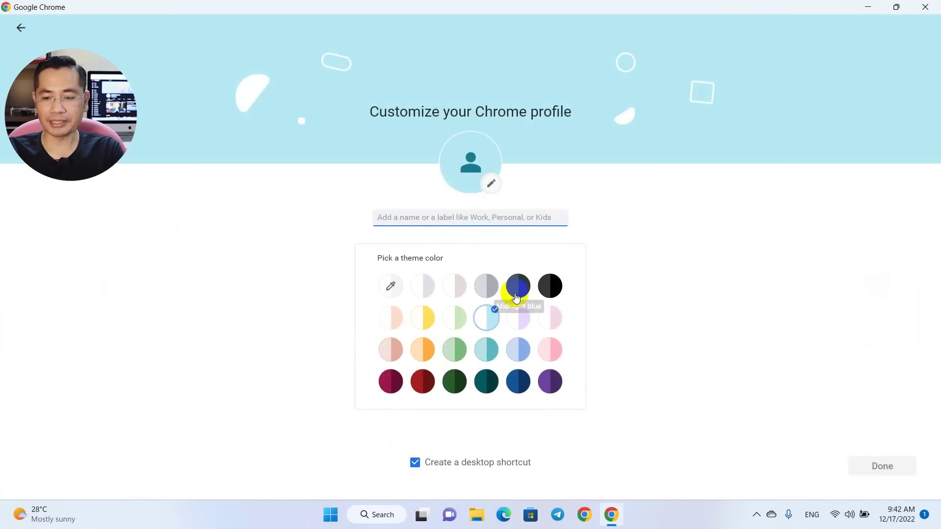
{"action": "left_click", "coordinate": [425, 215]}
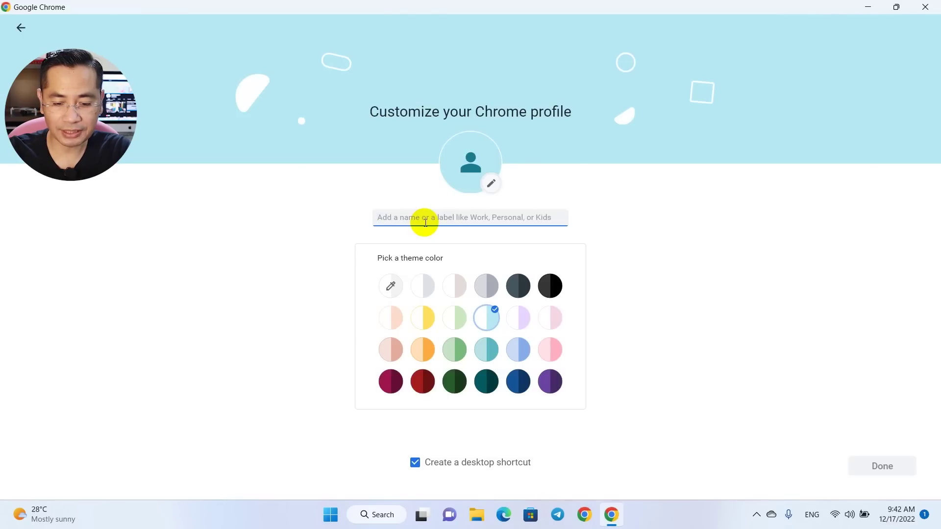
{"action": "type", "text": "Cou"}
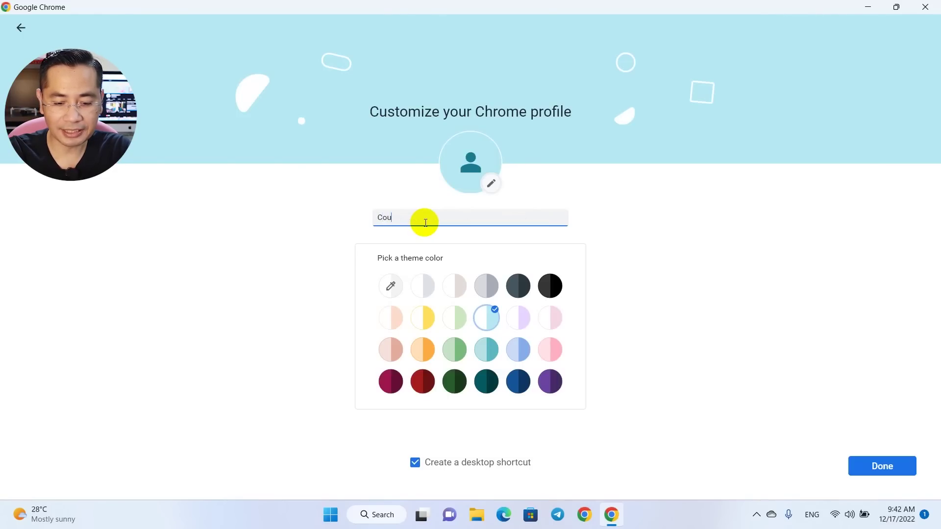
{"action": "type", "text": "ntrysid"}
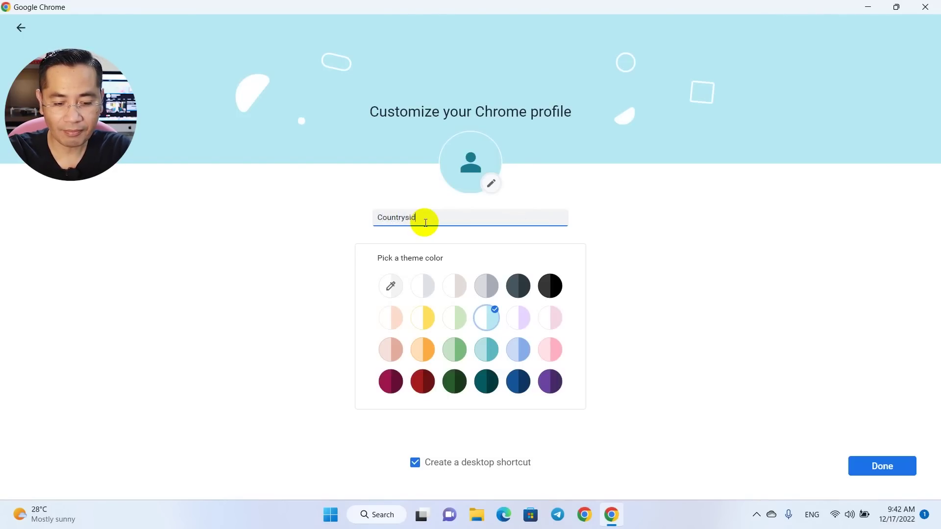
{"action": "type", "text": "e KH"}
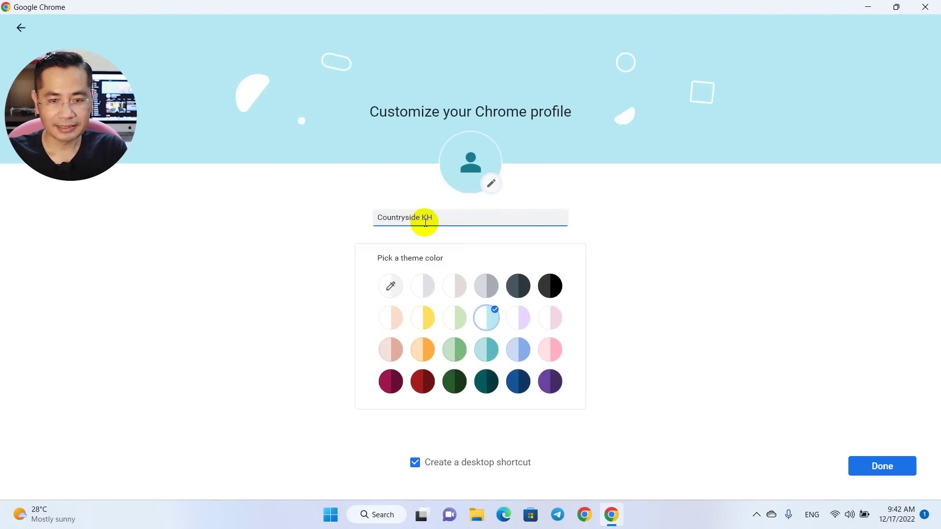
{"action": "left_click", "coordinate": [878, 466]}
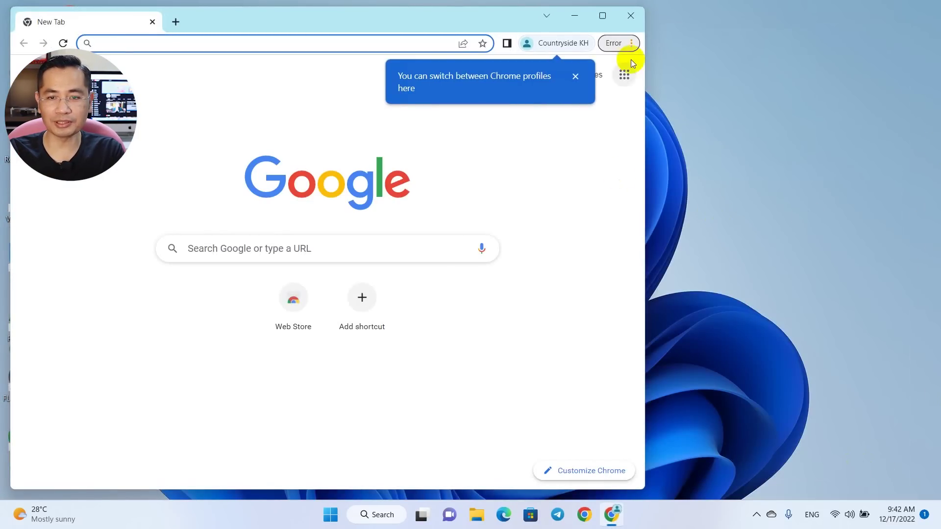
Step: Maximize the Countryside KH window, dismiss the profile tip, and go to gmail.com
{"action": "left_click", "coordinate": [603, 16]}
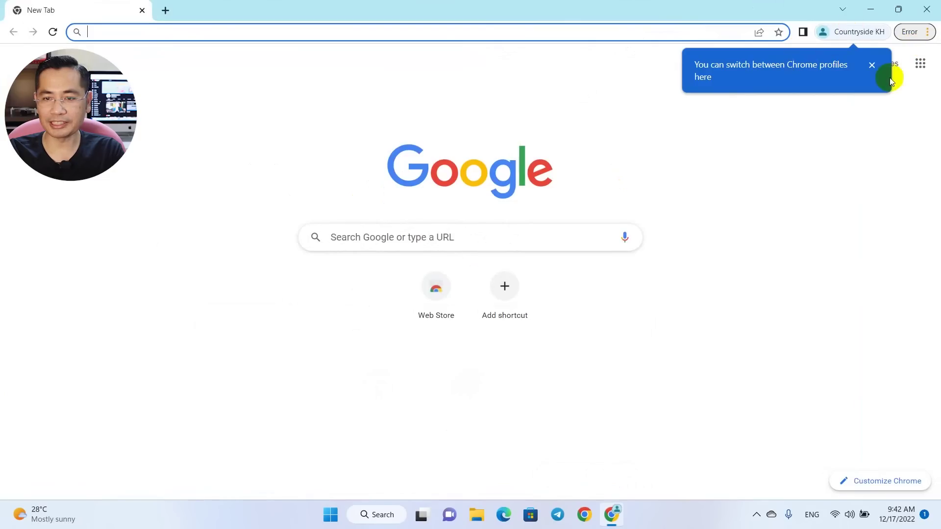
{"action": "left_click", "coordinate": [871, 65]}
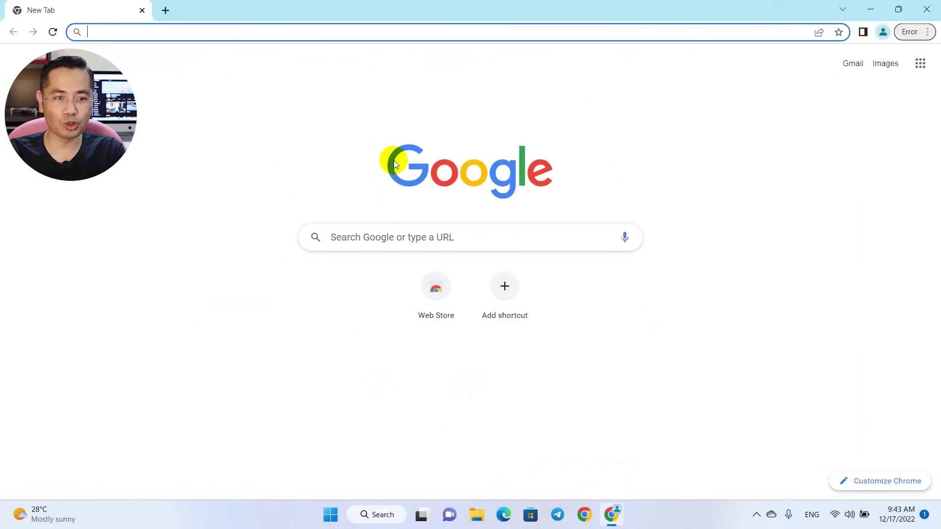
{"action": "type", "text": "g"}
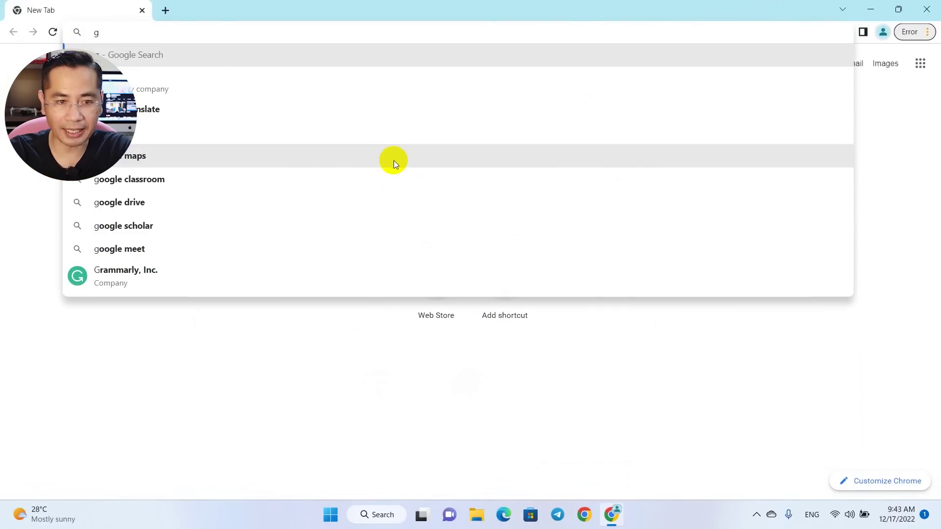
{"action": "type", "text": "msil/"}
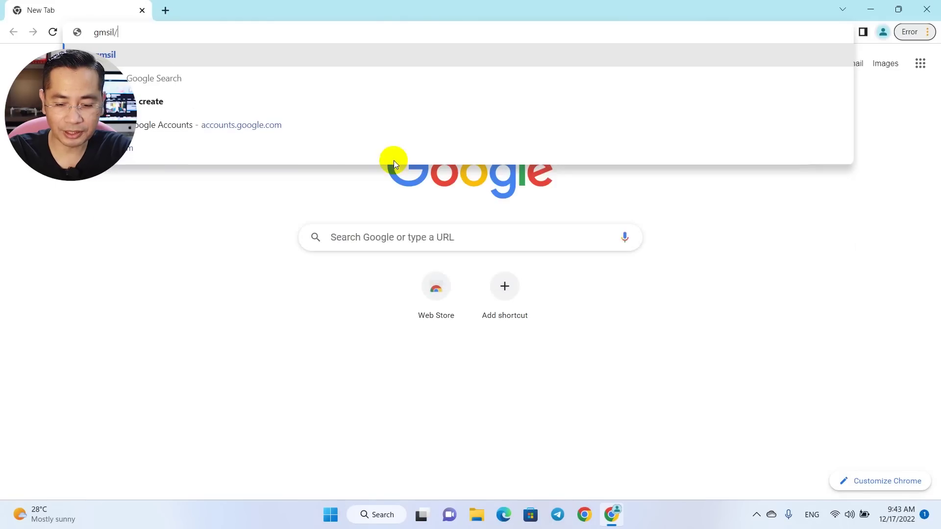
{"action": "key", "text": "BackSpace"}
{"action": "type", "text": "."}
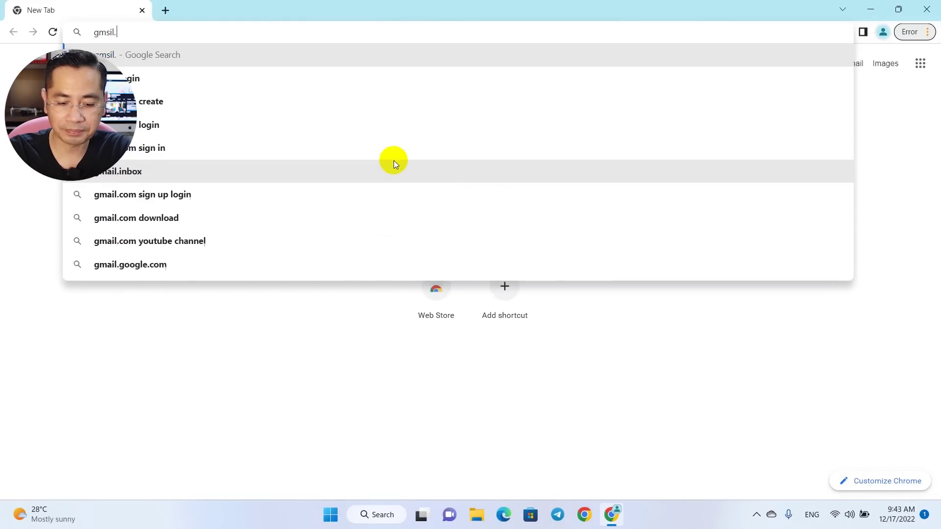
{"action": "type", "text": "com"}
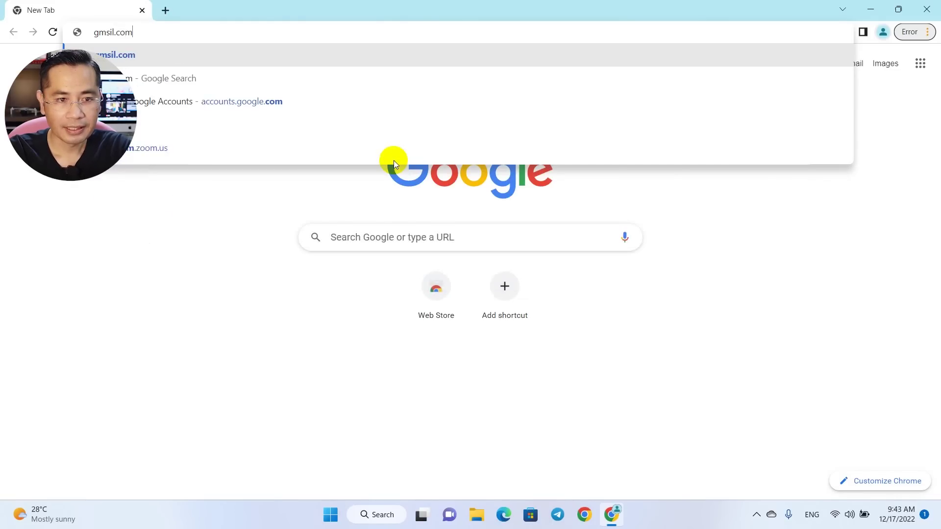
{"action": "key", "text": "BackSpace"}
{"action": "key", "text": "BackSpace"}
{"action": "key", "text": "BackSpace"}
{"action": "key", "text": "BackSpace"}
{"action": "key", "text": "BackSpace"}
{"action": "key", "text": "BackSpace"}
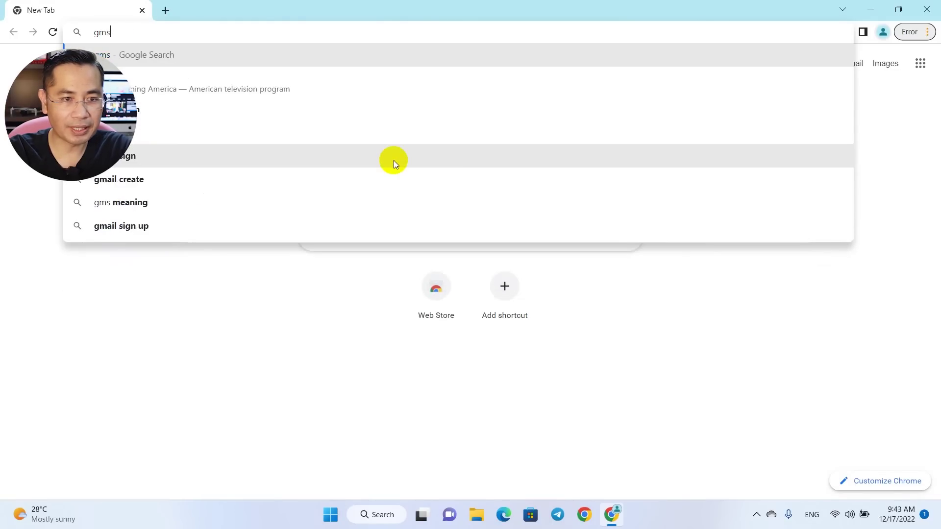
{"action": "key", "text": "BackSpace"}
{"action": "type", "text": "ail."}
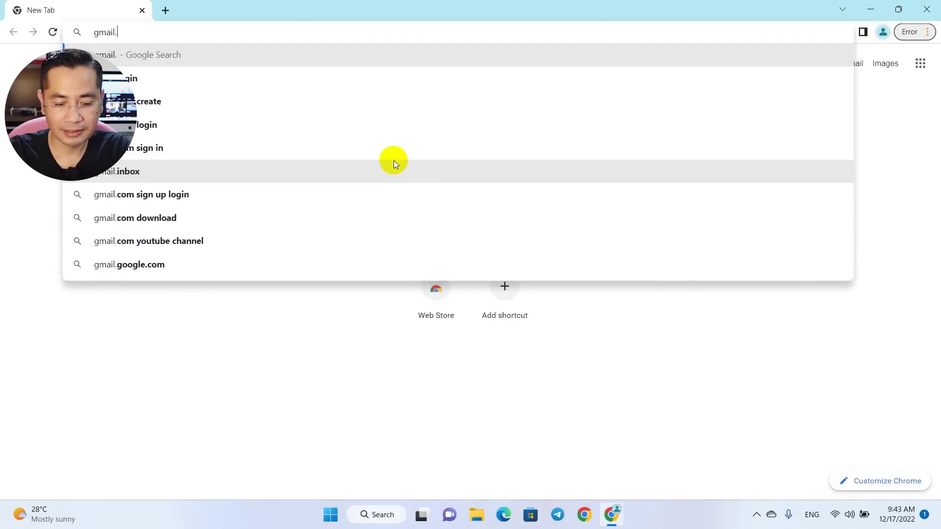
{"action": "type", "text": "com"}
{"action": "key", "text": "Return"}
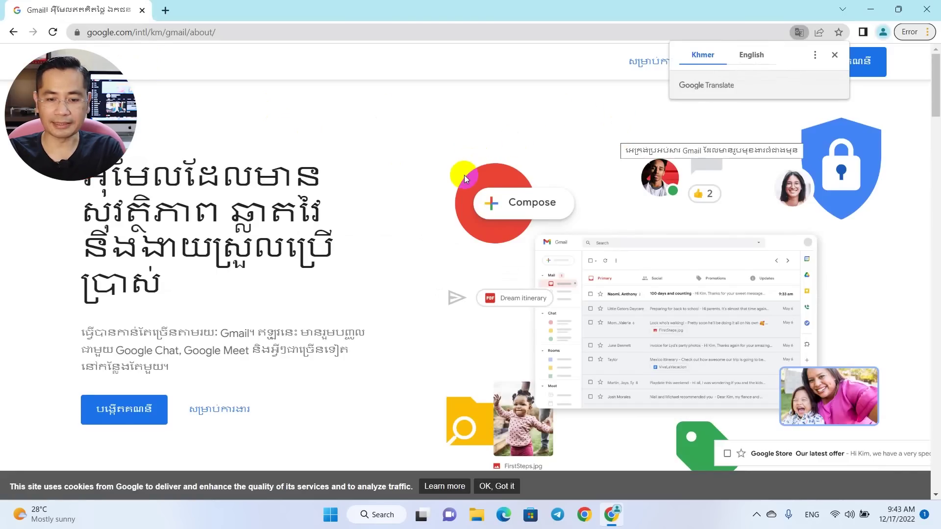
Step: Translate Gmail into English, accept the cookie notice, and start creating a Google account
{"action": "left_click", "coordinate": [751, 56]}
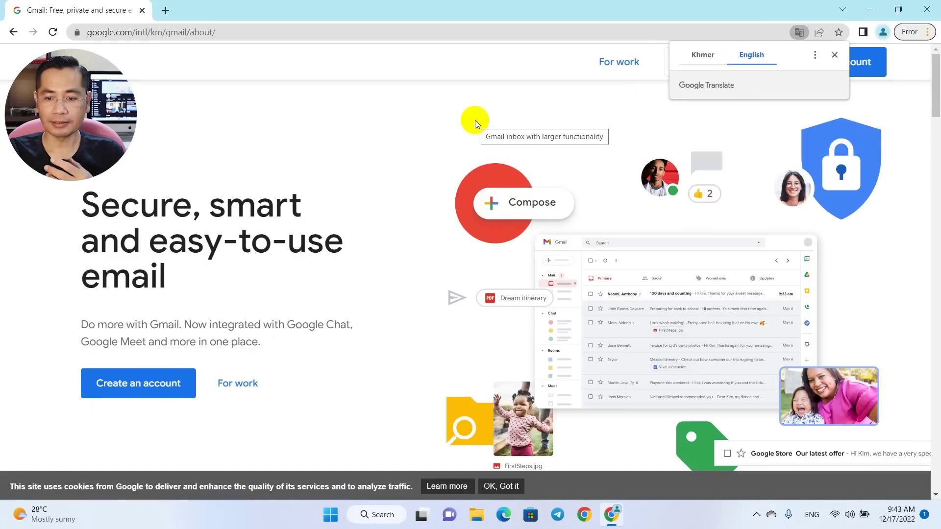
{"action": "left_click", "coordinate": [498, 486]}
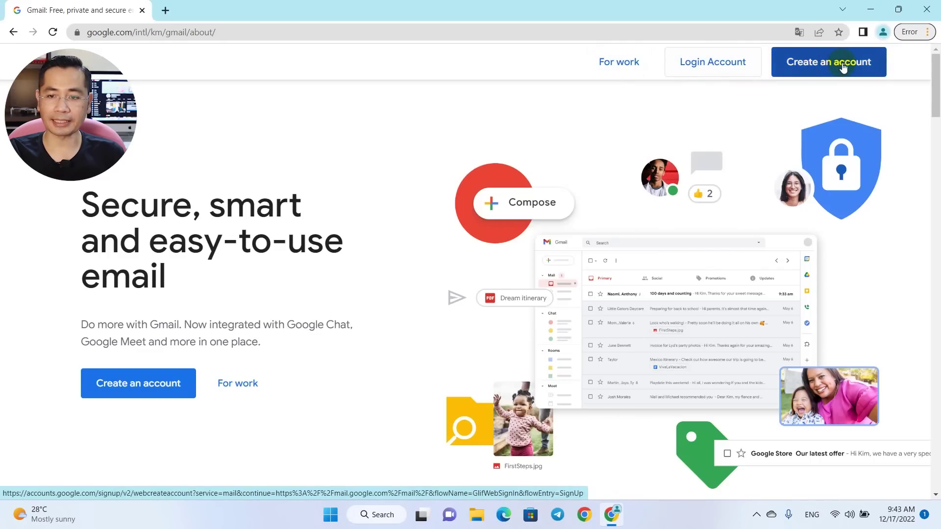
{"action": "left_click", "coordinate": [825, 63]}
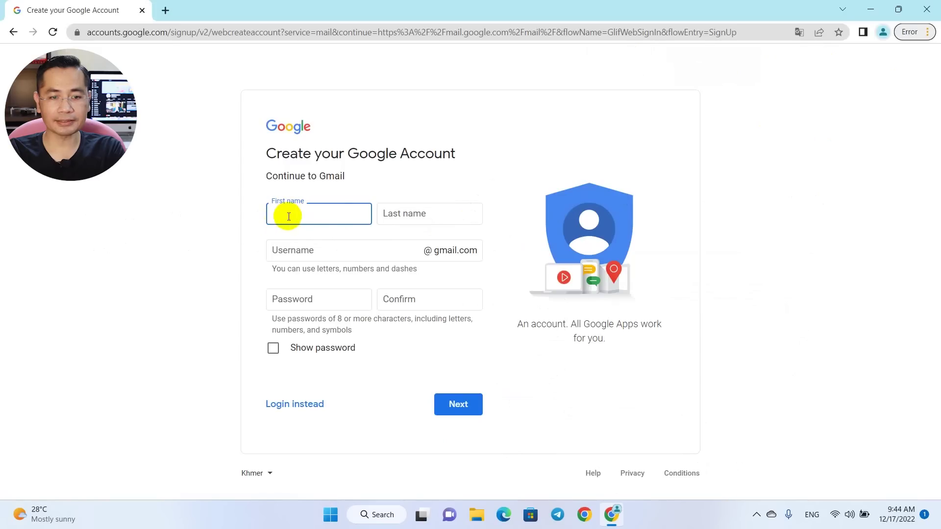
Step: Enter the account holder's first and last name on the sign-up form
{"action": "left_click", "coordinate": [400, 207]}
{"action": "left_click", "coordinate": [311, 214]}
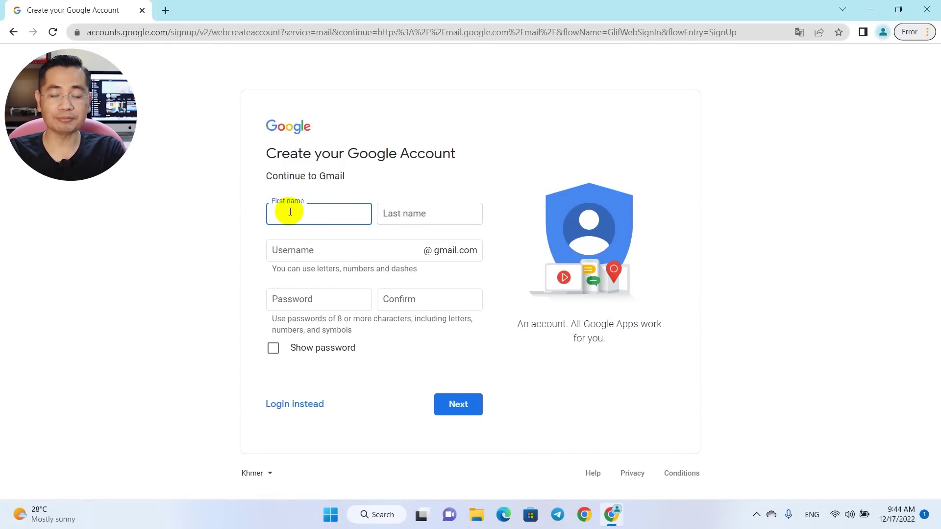
{"action": "left_click", "coordinate": [390, 214]}
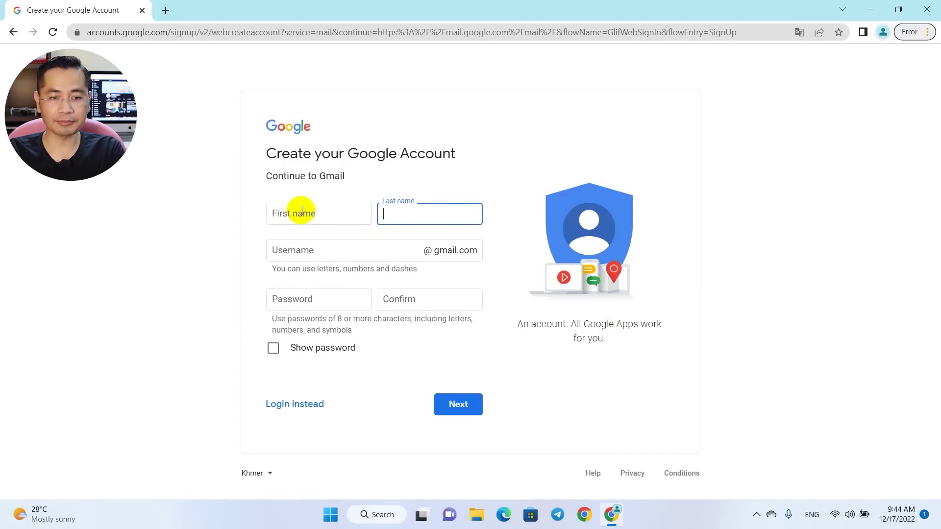
{"action": "left_click", "coordinate": [315, 215]}
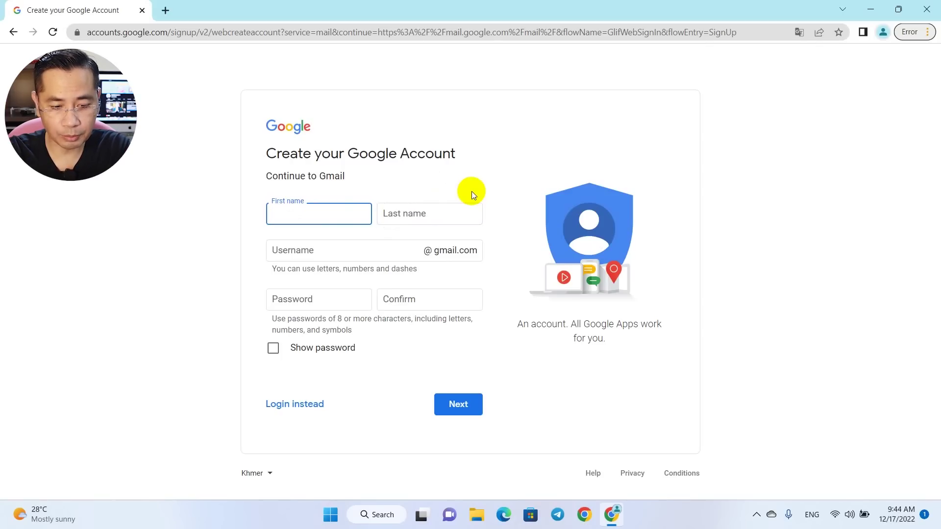
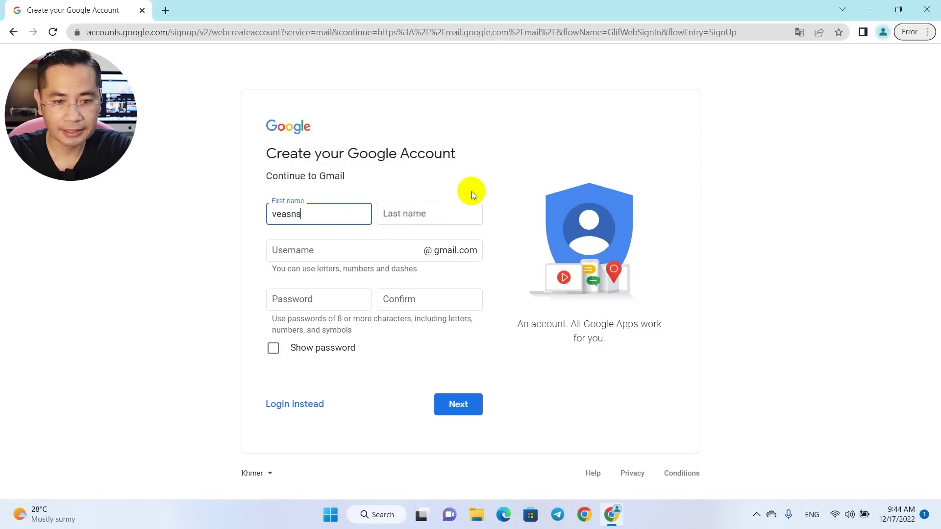
{"action": "left_click", "coordinate": [433, 214]}
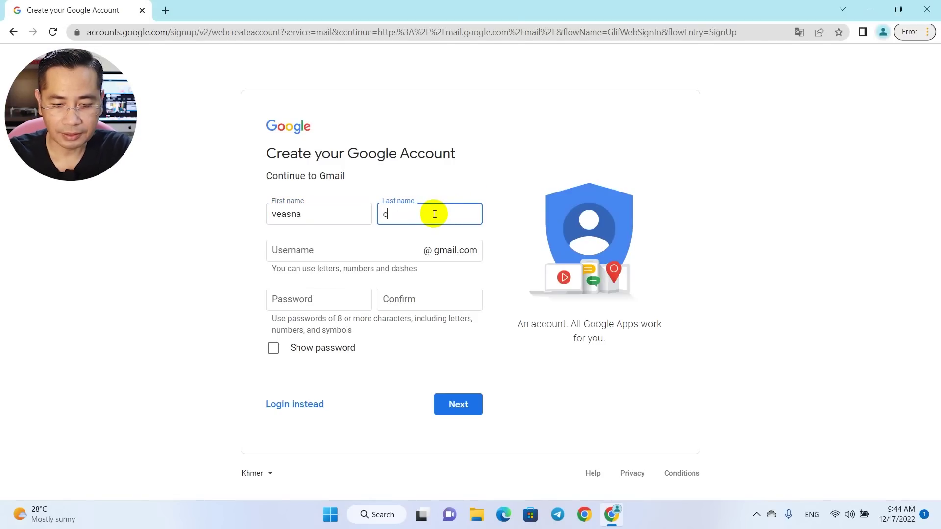
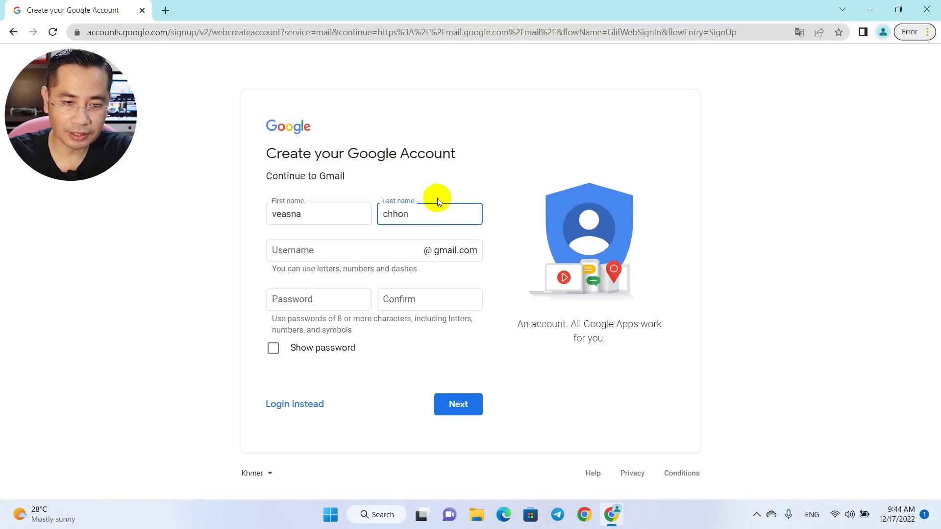
Step: Enter the chosen Gmail username in the Username field
{"action": "left_click", "coordinate": [358, 247]}
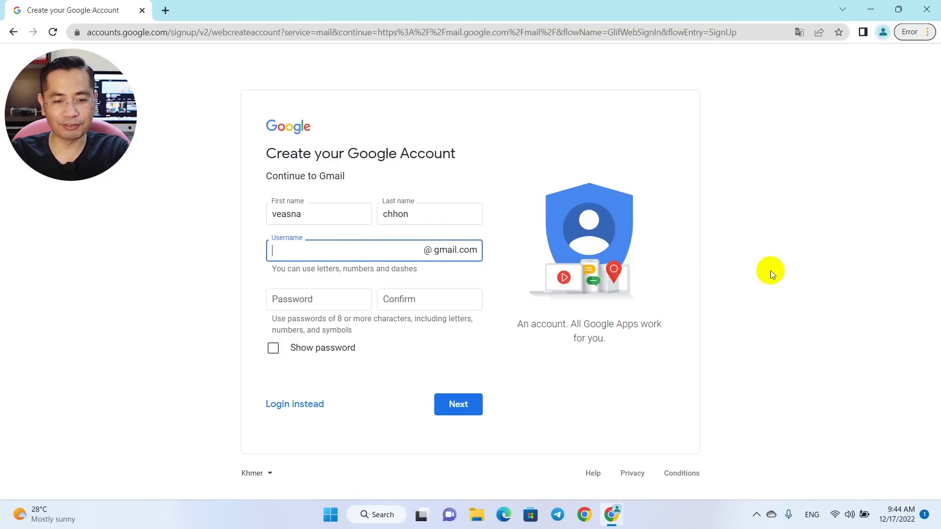
{"action": "key", "text": "Tab"}
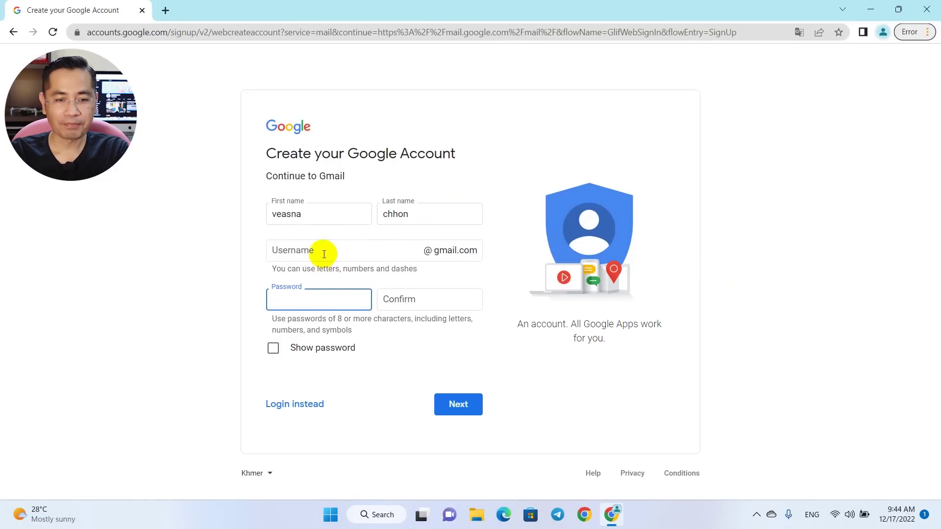
{"action": "left_click", "coordinate": [314, 251]}
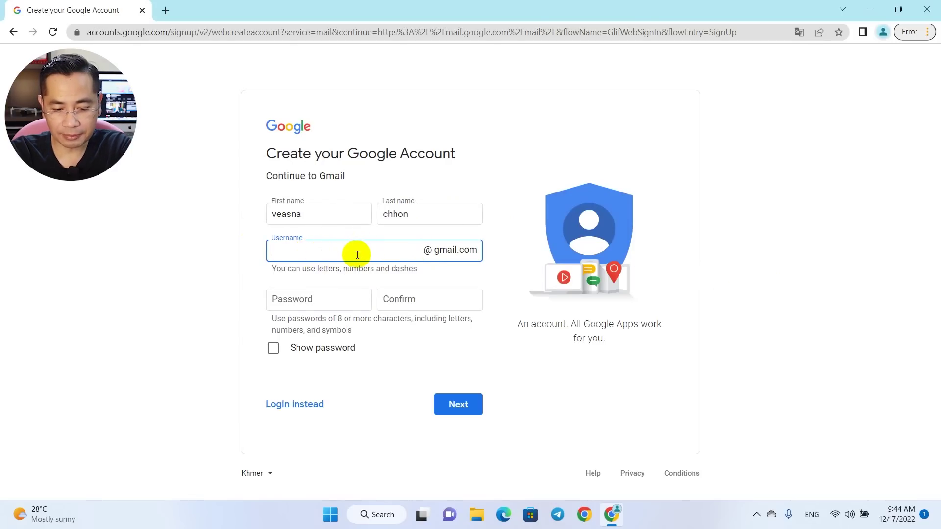
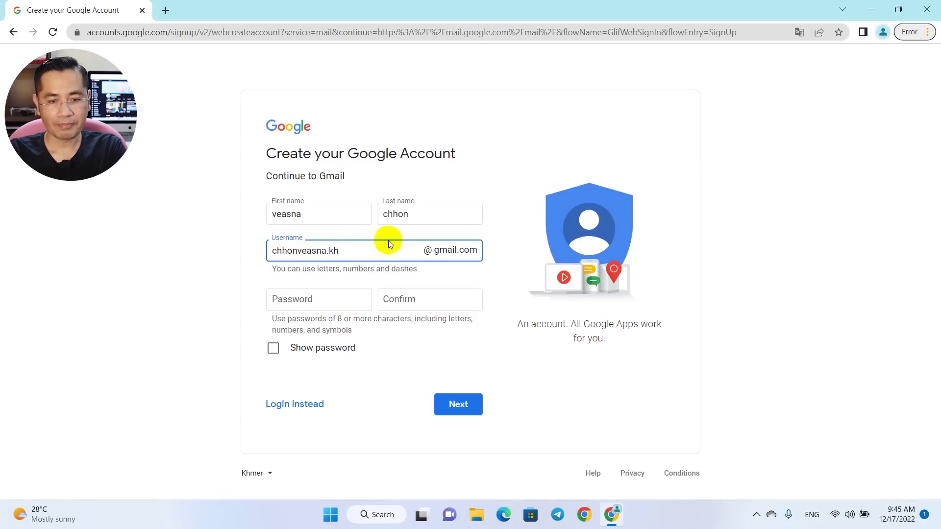
{"action": "left_click", "coordinate": [337, 300]}
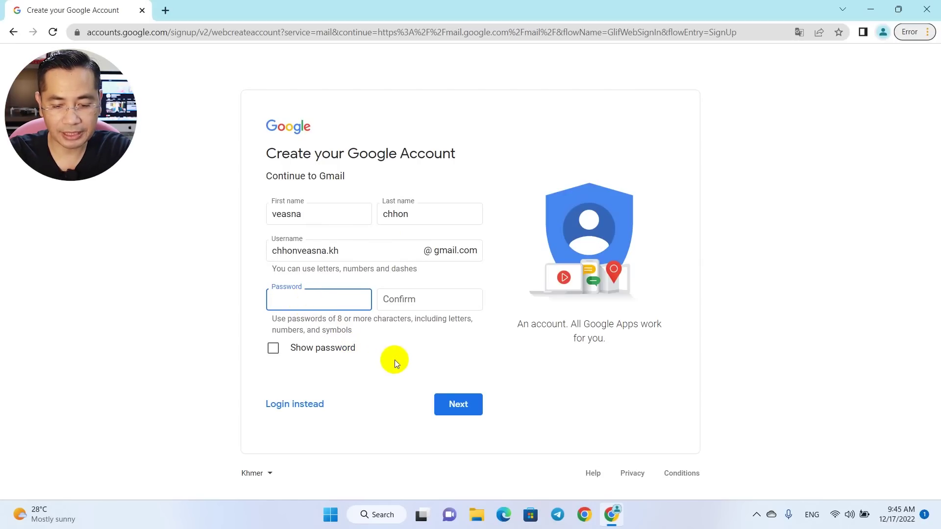
Step: Enter and confirm the account password, then continue to the personal details page
{"action": "type", "text": "••••••"}
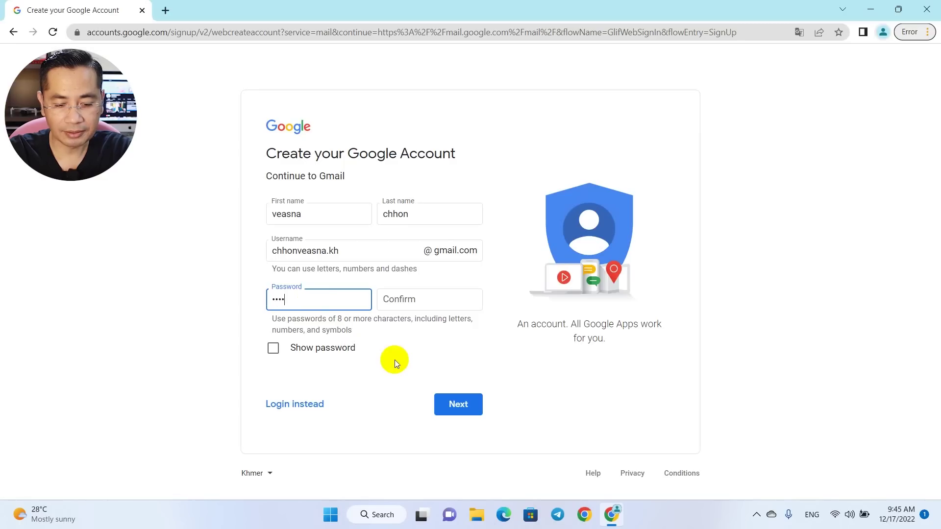
{"action": "type", "text": "•••••"}
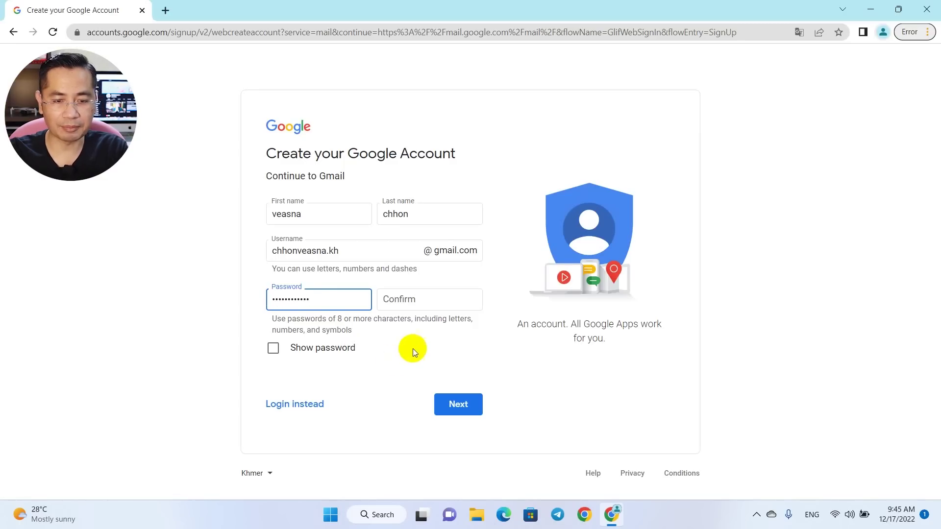
{"action": "left_click", "coordinate": [417, 295]}
{"action": "type", "text": "•••••••"}
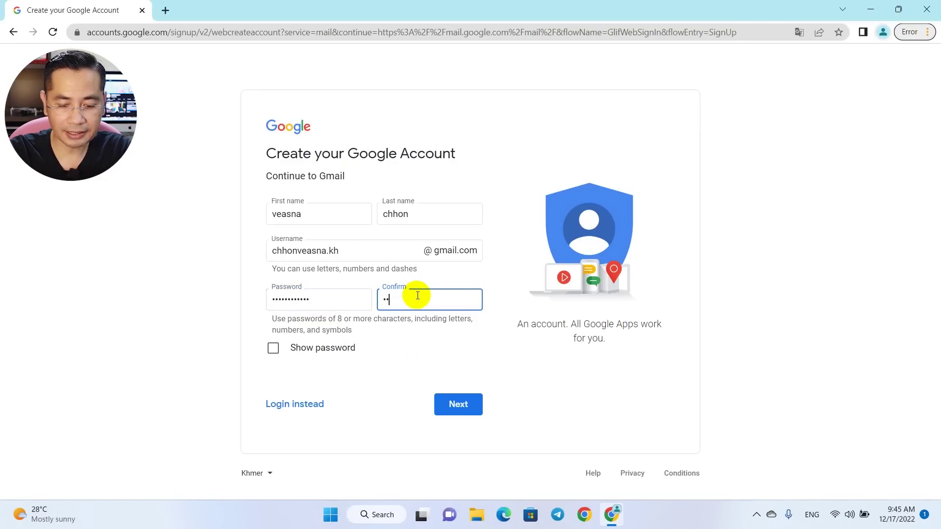
{"action": "type", "text": "•••"}
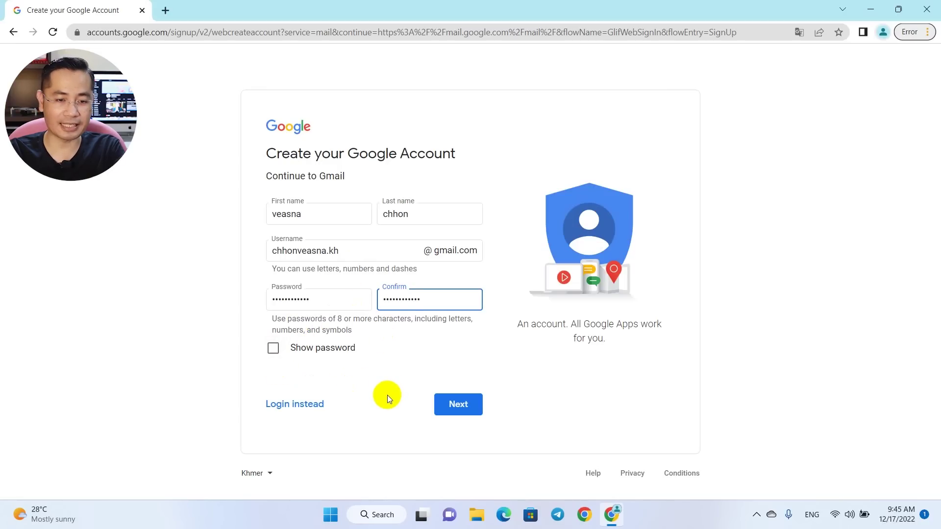
{"action": "left_click", "coordinate": [456, 405]}
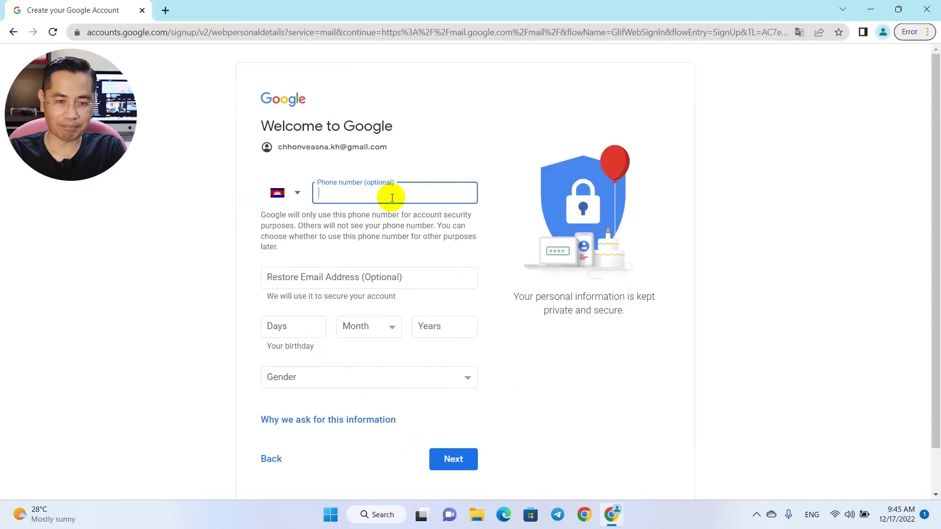
Step: Fill in the phone number field, skipping the recovery email
{"action": "type", "text": "0"}
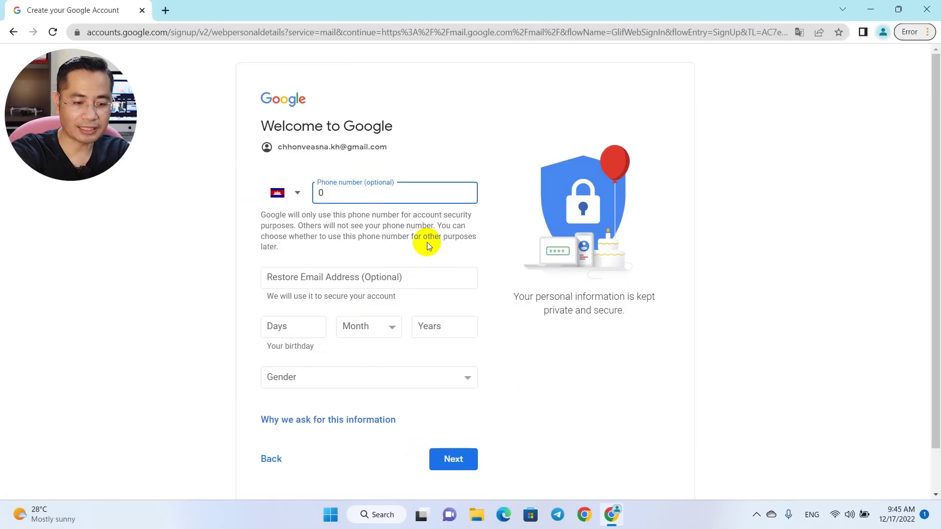
{"action": "type", "text": "1"}
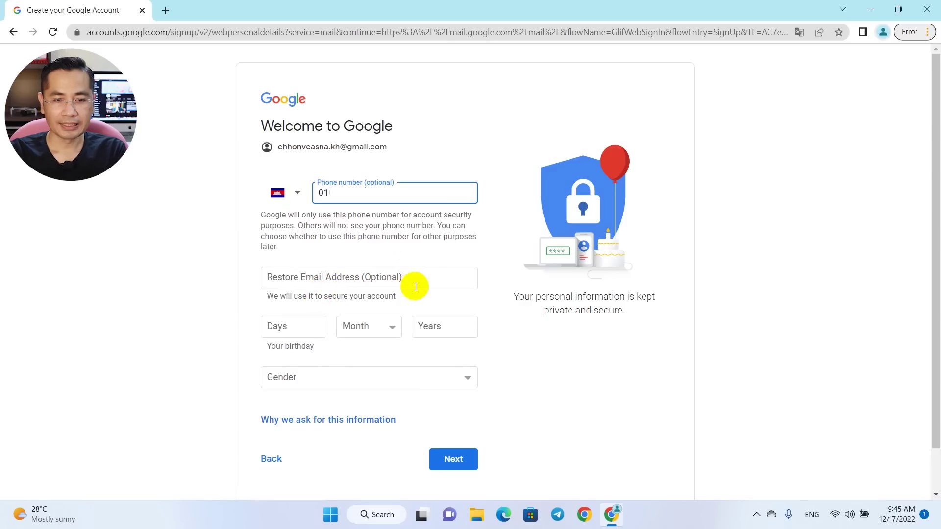
{"action": "left_click", "coordinate": [326, 283]}
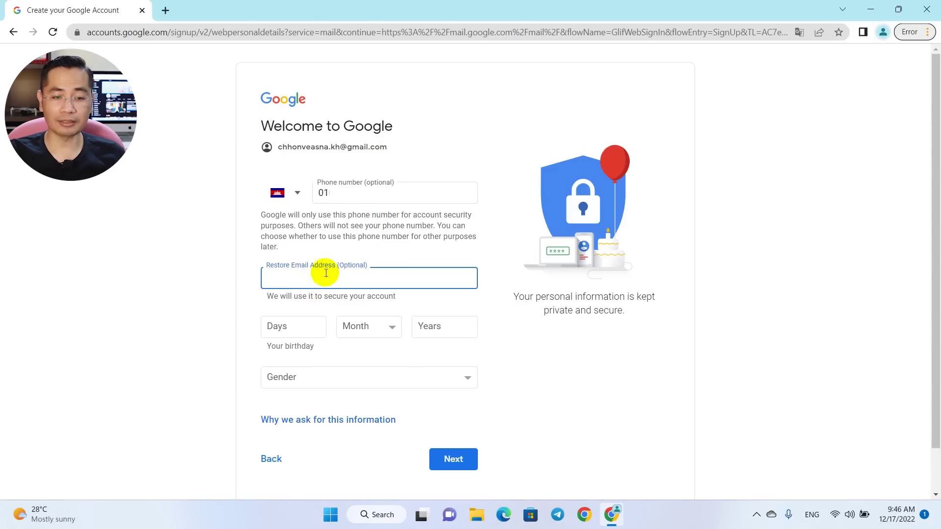
{"action": "left_click", "coordinate": [406, 190]}
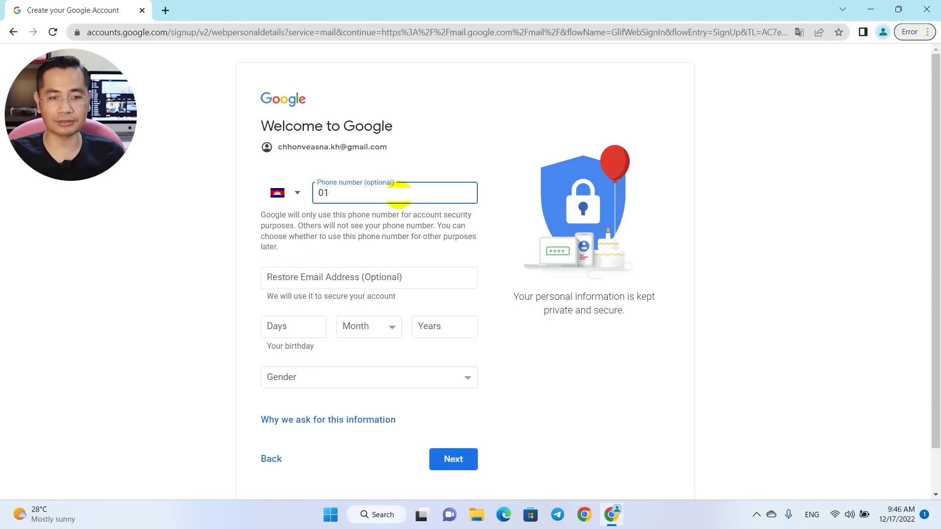
Step: Set the birthday to 01 January 1980 and gender to Male, then submit
{"action": "left_click", "coordinate": [303, 327]}
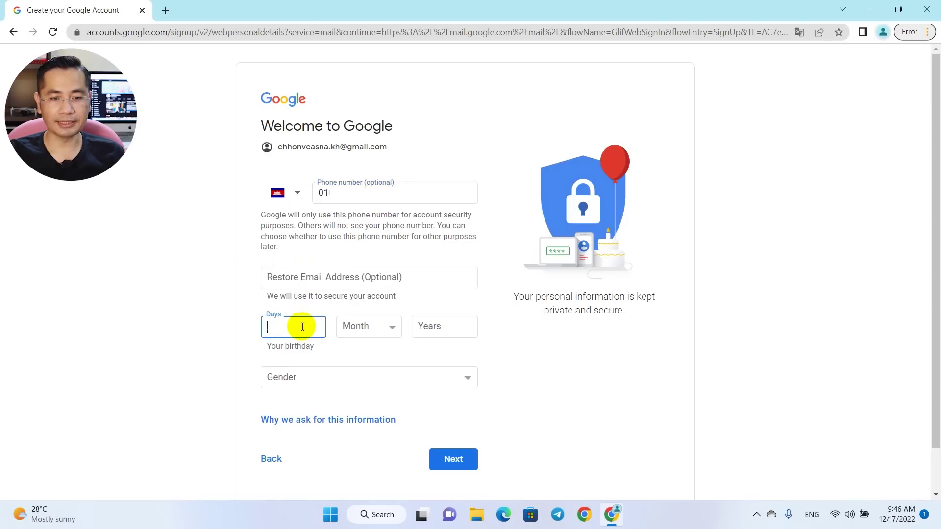
{"action": "type", "text": "01"}
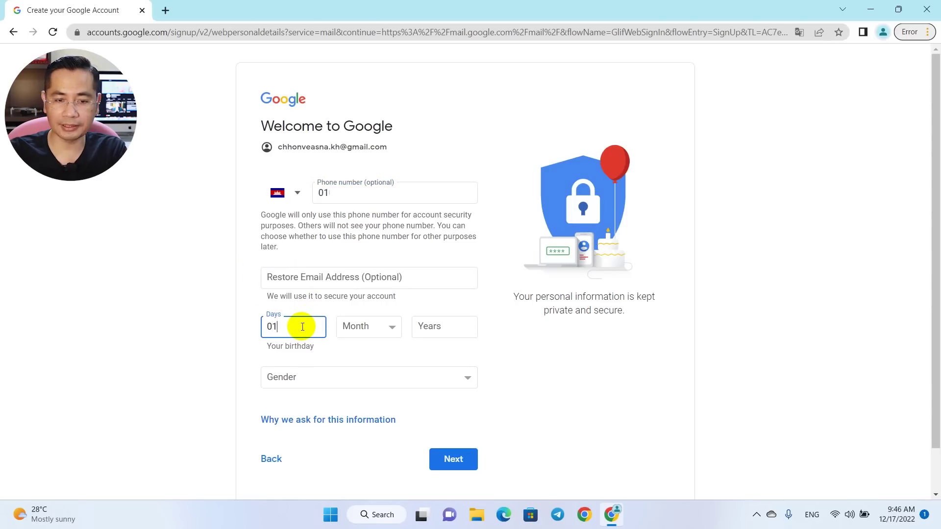
{"action": "left_click", "coordinate": [388, 326]}
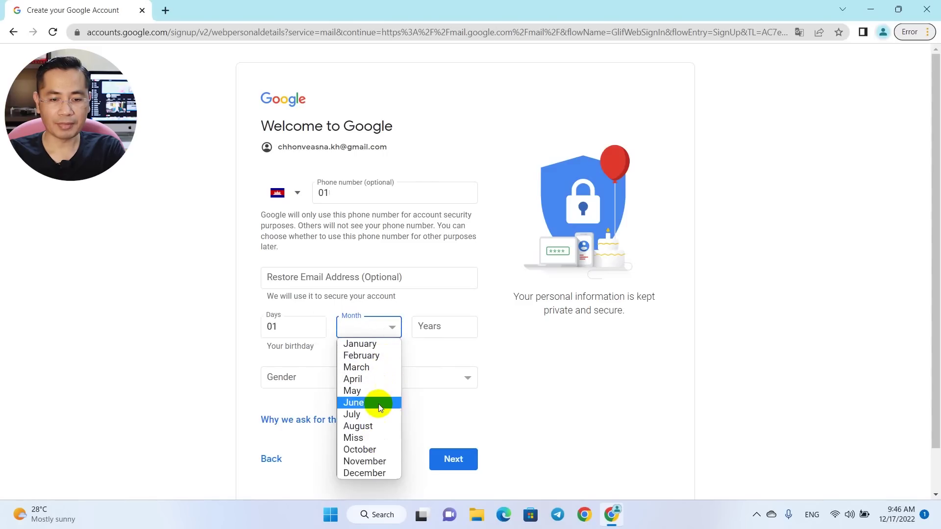
{"action": "left_click", "coordinate": [387, 345]}
{"action": "left_click", "coordinate": [445, 327]}
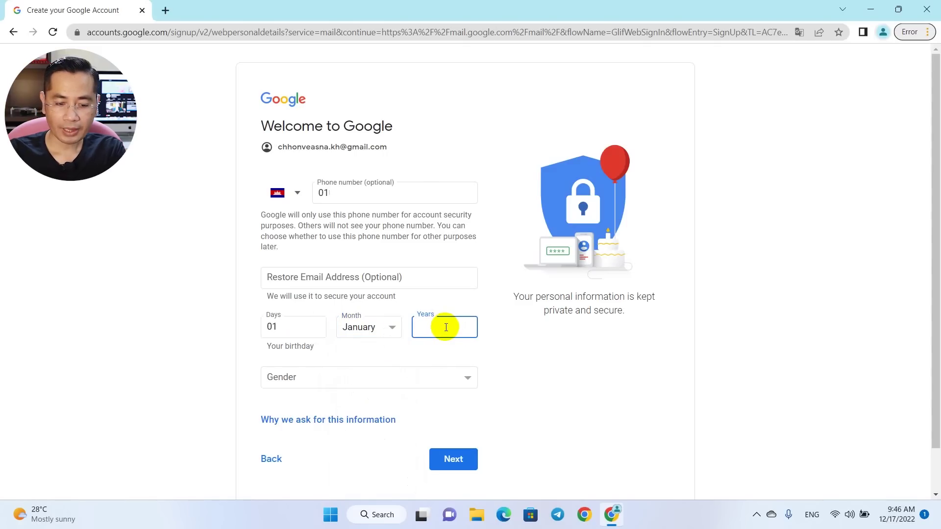
{"action": "type", "text": "1980"}
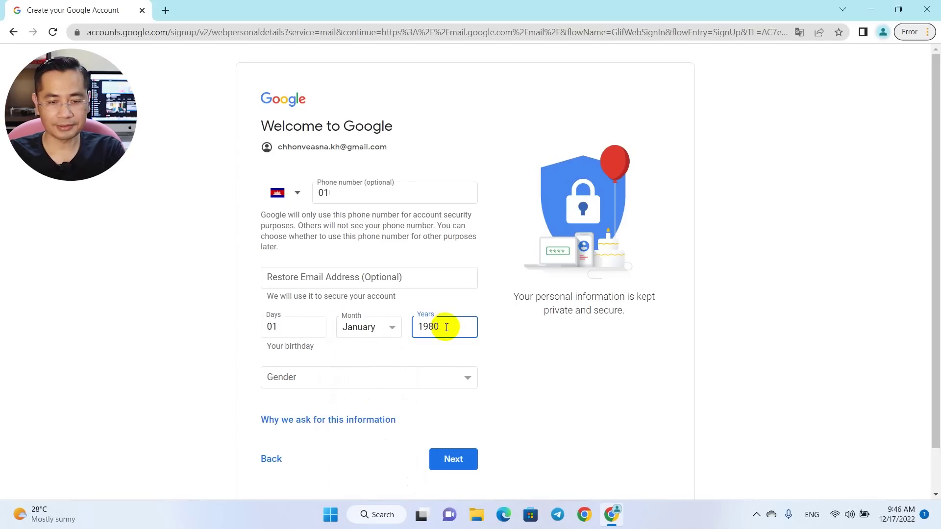
{"action": "left_click", "coordinate": [446, 380]}
{"action": "left_click", "coordinate": [287, 407]}
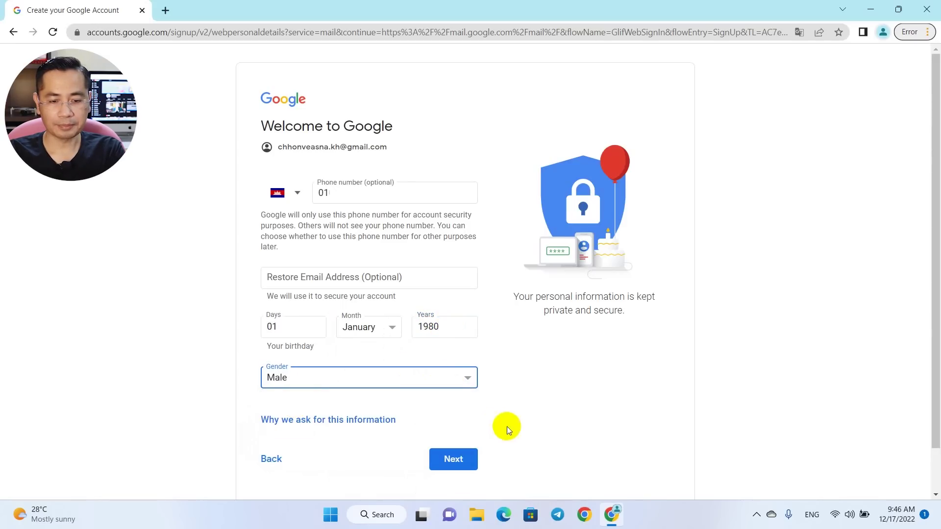
{"action": "left_click", "coordinate": [451, 459]}
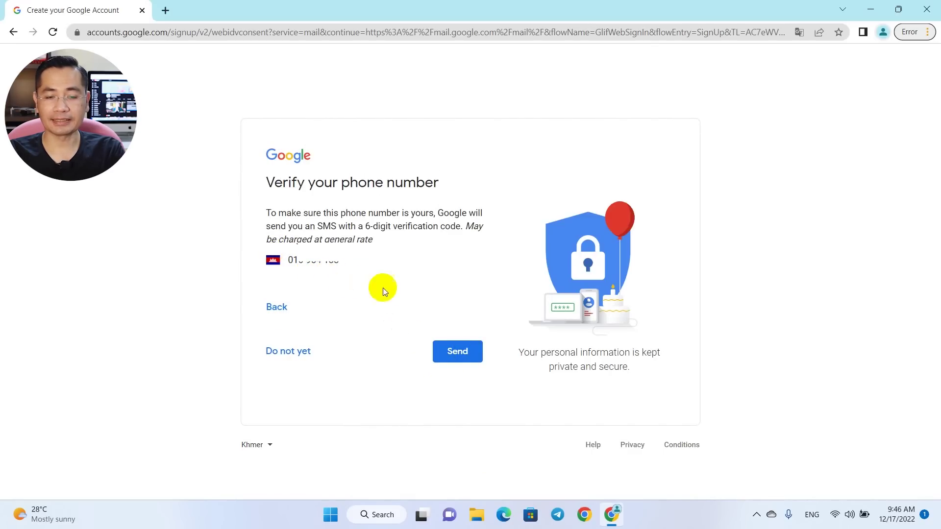
Step: Have an SMS code sent to the phone and enter it to verify the number
{"action": "left_click", "coordinate": [456, 356]}
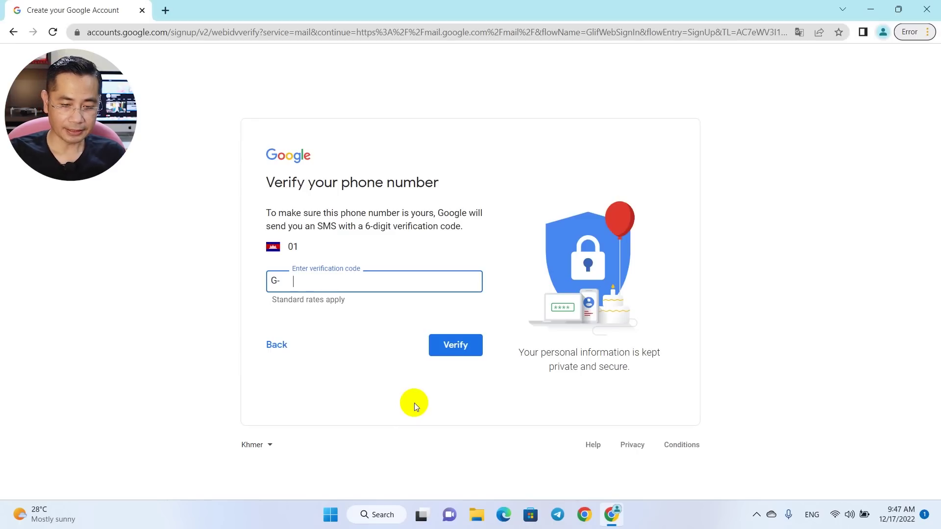
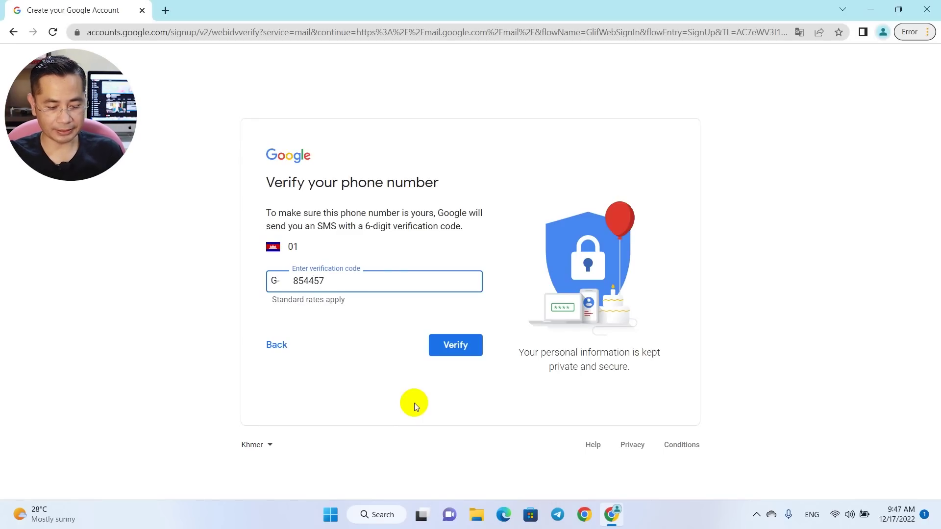
{"action": "left_click", "coordinate": [458, 344]}
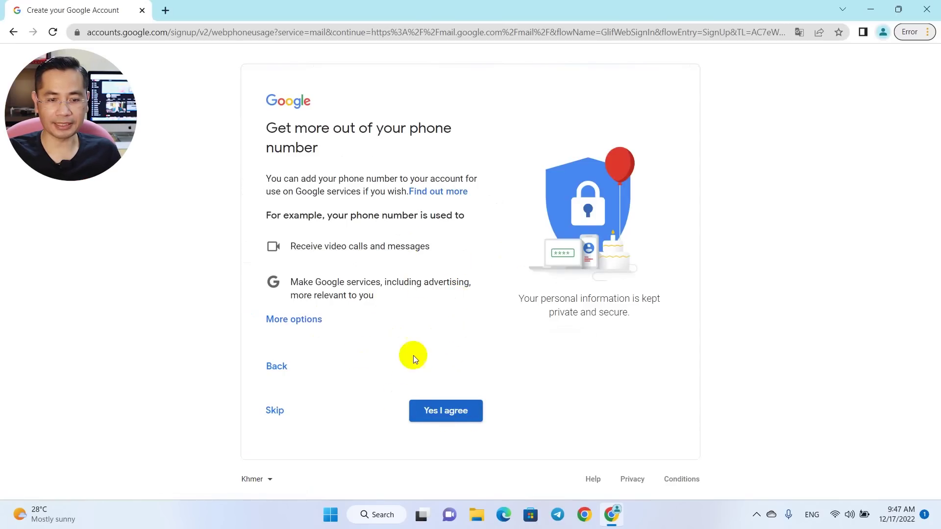
Step: Agree to link the phone number and accept Google's Privacy and Terms
{"action": "left_click", "coordinate": [454, 414]}
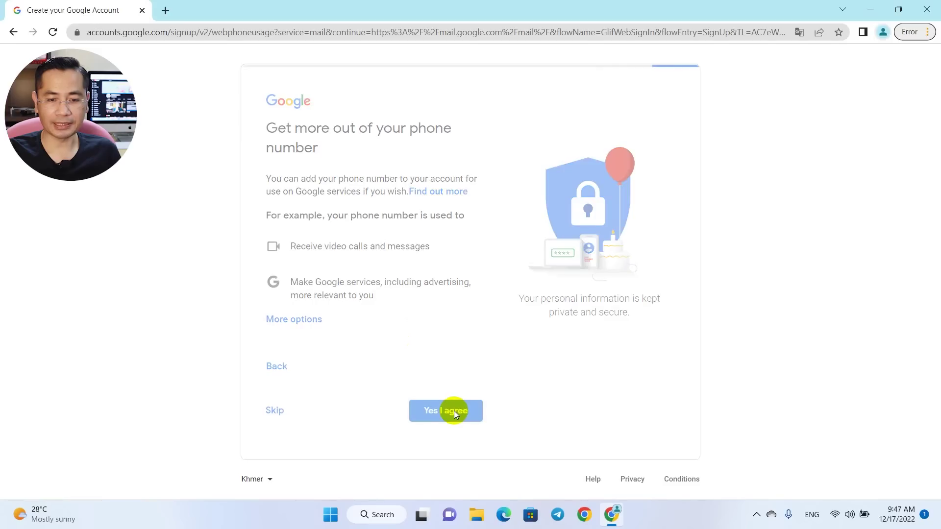
{"action": "scroll", "coordinate": [515, 358], "scroll_direction": "down", "scroll_amount": 15}
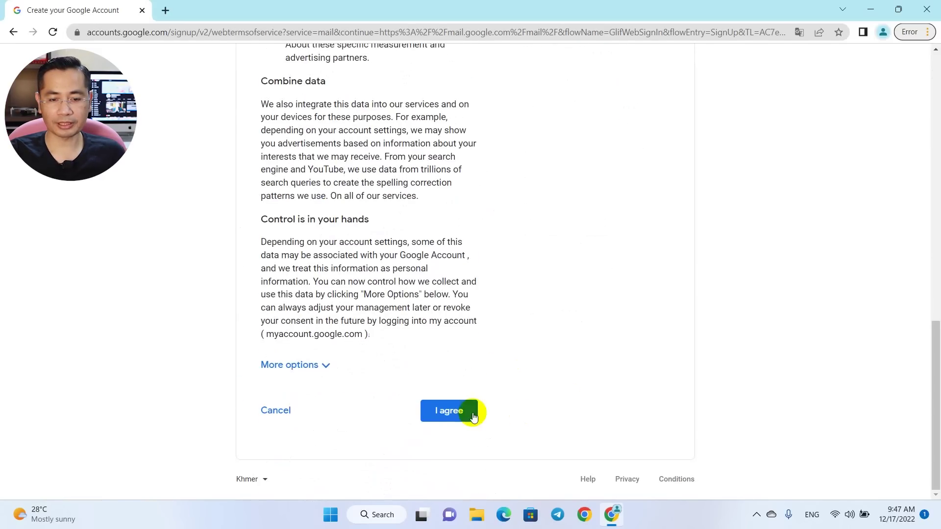
{"action": "left_click", "coordinate": [449, 415]}
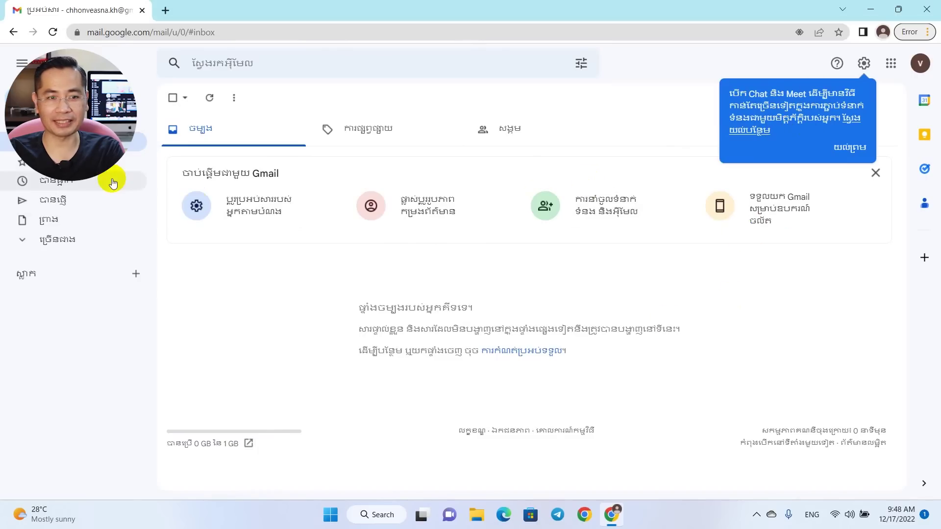
Step: Open a new Chrome tab beside the Gmail inbox and switch to it
{"action": "left_click", "coordinate": [164, 13]}
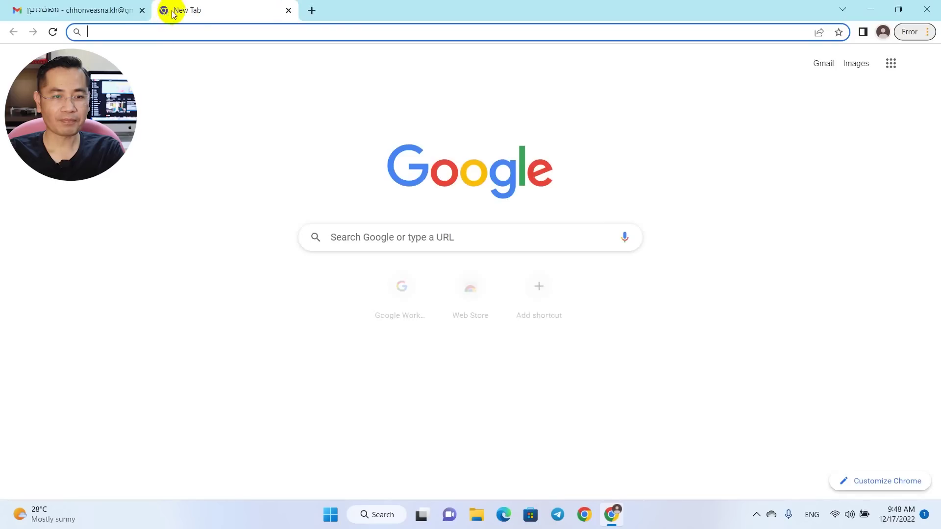
{"action": "left_click", "coordinate": [98, 10]}
{"action": "left_click", "coordinate": [220, 11]}
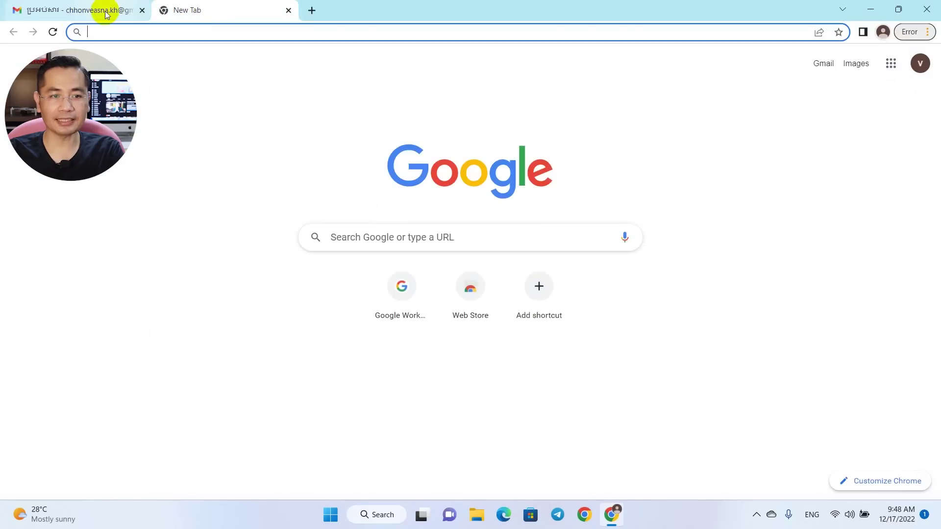
{"action": "left_click", "coordinate": [96, 11]}
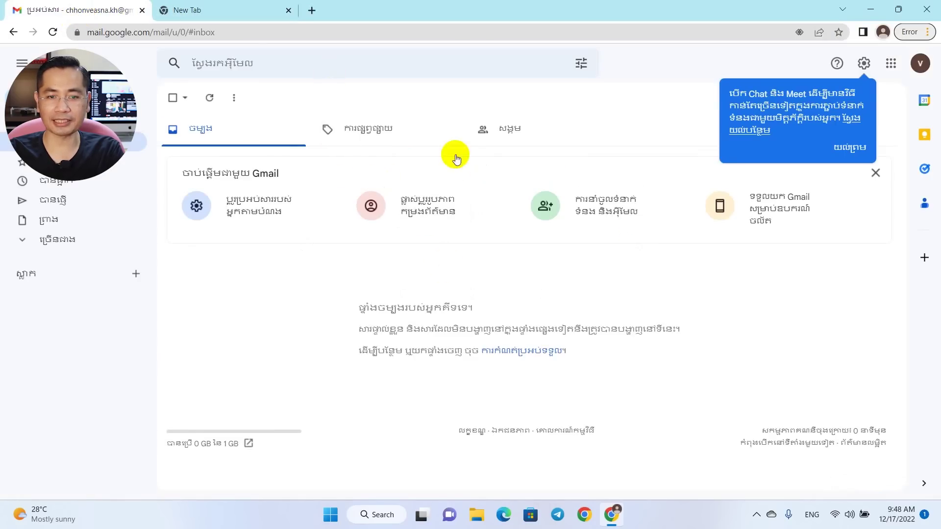
{"action": "left_click", "coordinate": [208, 10]}
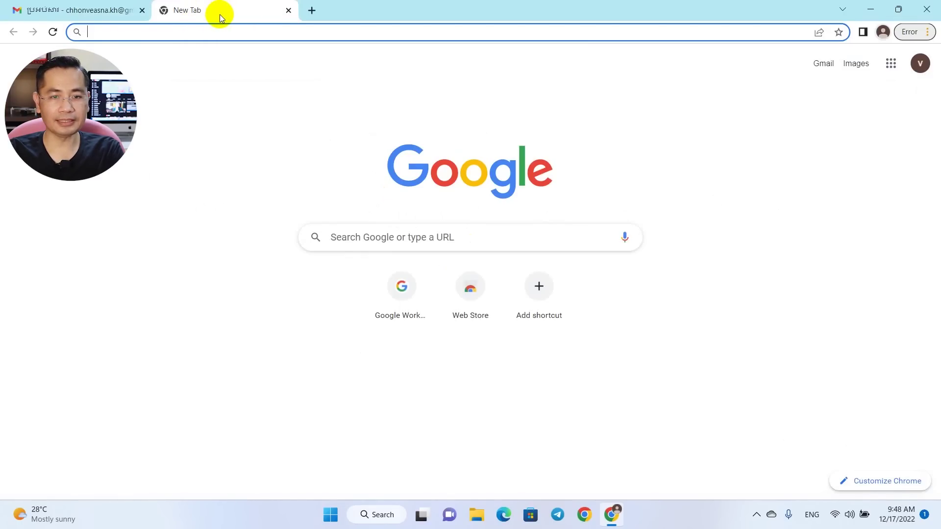
Step: Go to youtube.com, block its notifications, and translate the page into English
{"action": "type", "text": "youtub"}
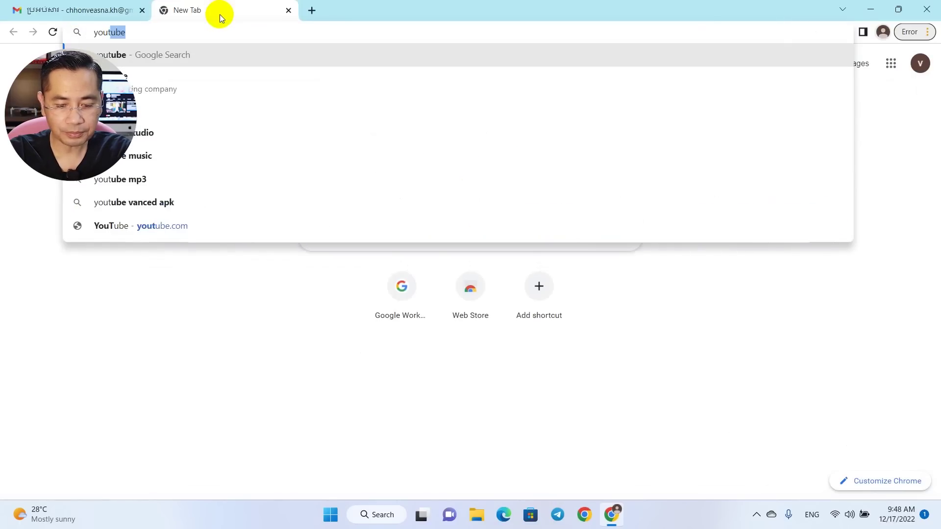
{"action": "type", "text": "e.com"}
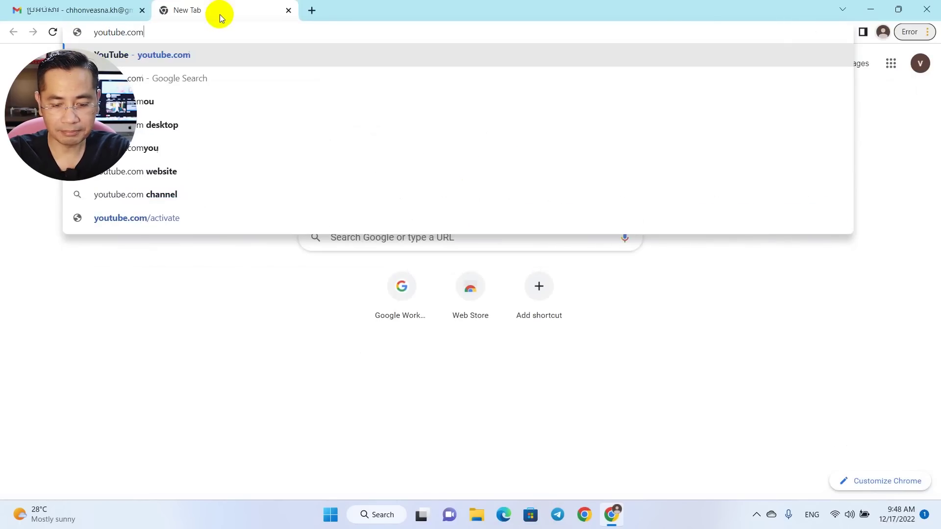
{"action": "key", "text": "Return"}
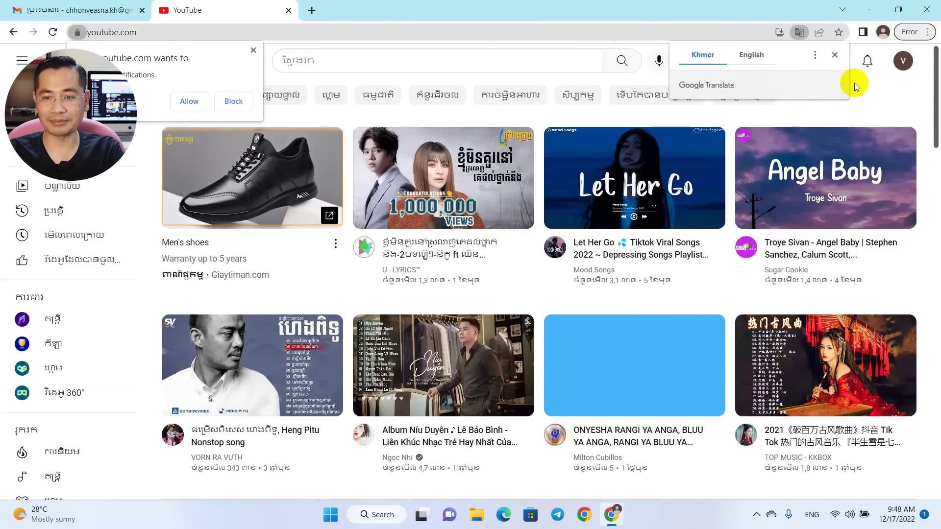
{"action": "left_click", "coordinate": [233, 101]}
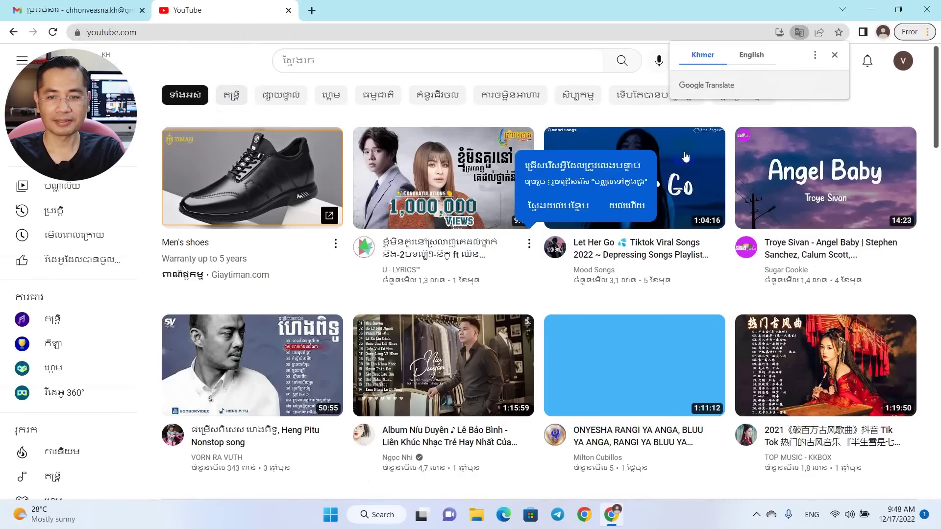
{"action": "left_click", "coordinate": [750, 56]}
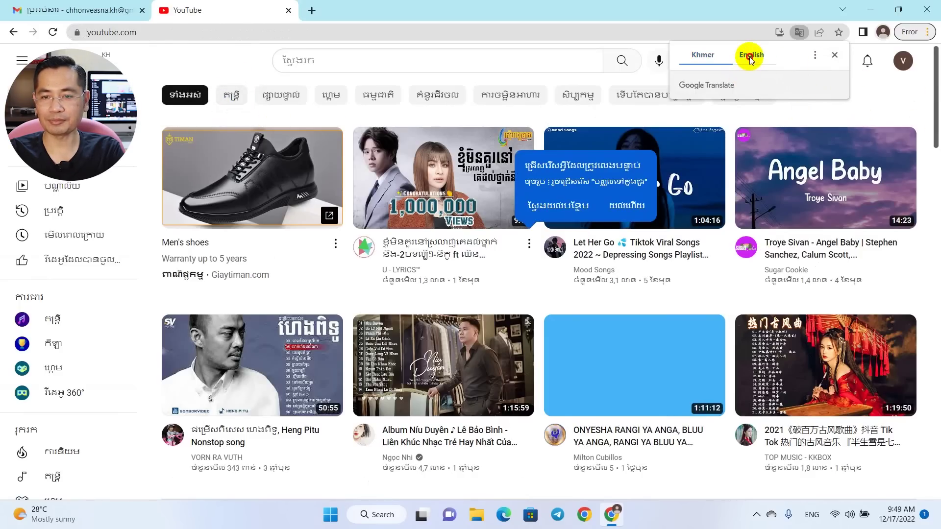
{"action": "left_click", "coordinate": [835, 56]}
Step: Open the YouTube account menu for the new account
{"action": "left_click", "coordinate": [903, 63]}
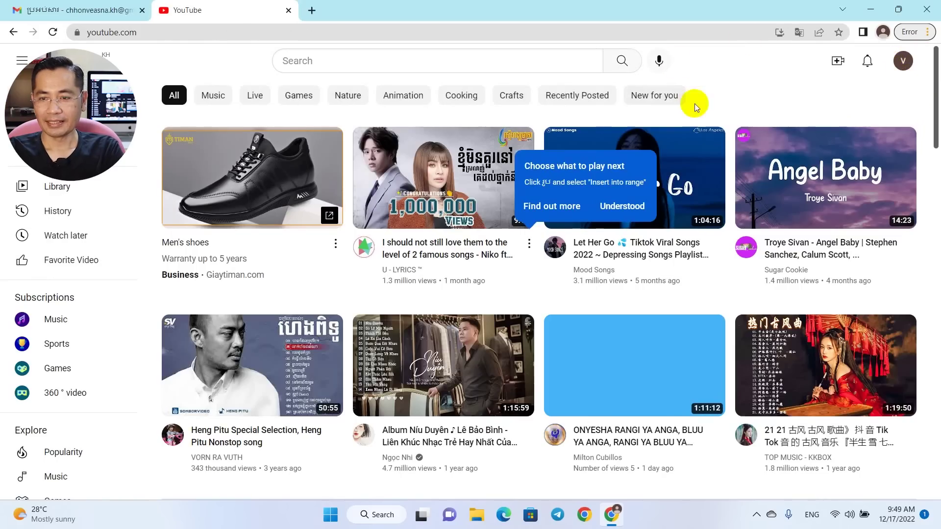
{"action": "left_click", "coordinate": [908, 65]}
{"action": "left_click", "coordinate": [903, 66]}
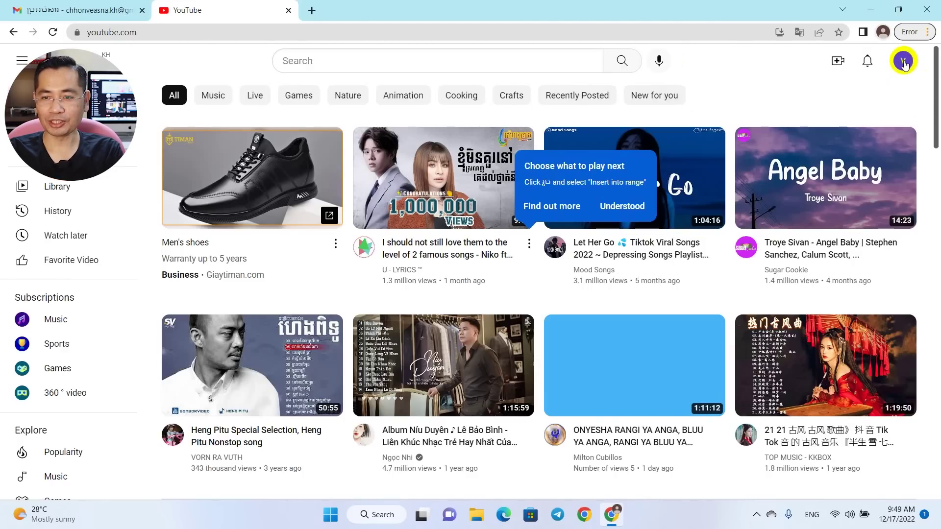
Step: Choose Create a channel from the account menu at the top right
{"action": "left_click", "coordinate": [904, 63]}
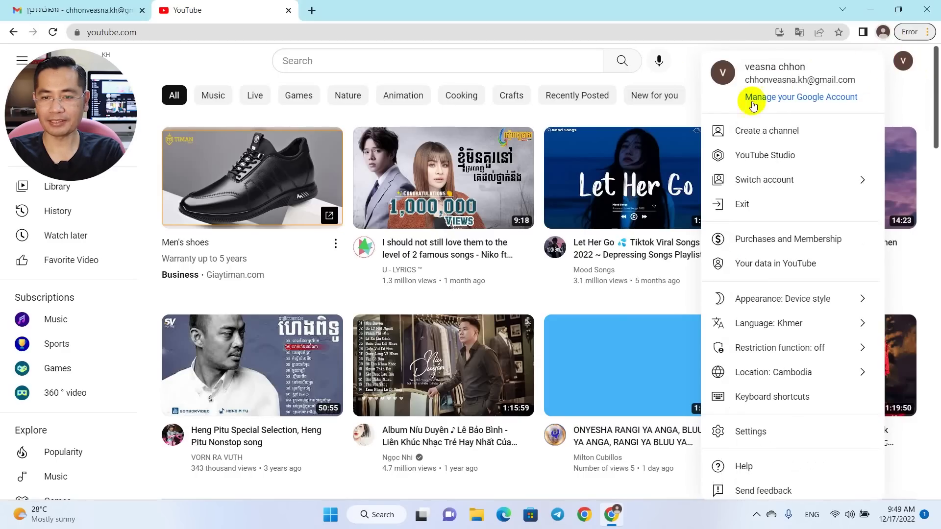
{"action": "left_click", "coordinate": [773, 133]}
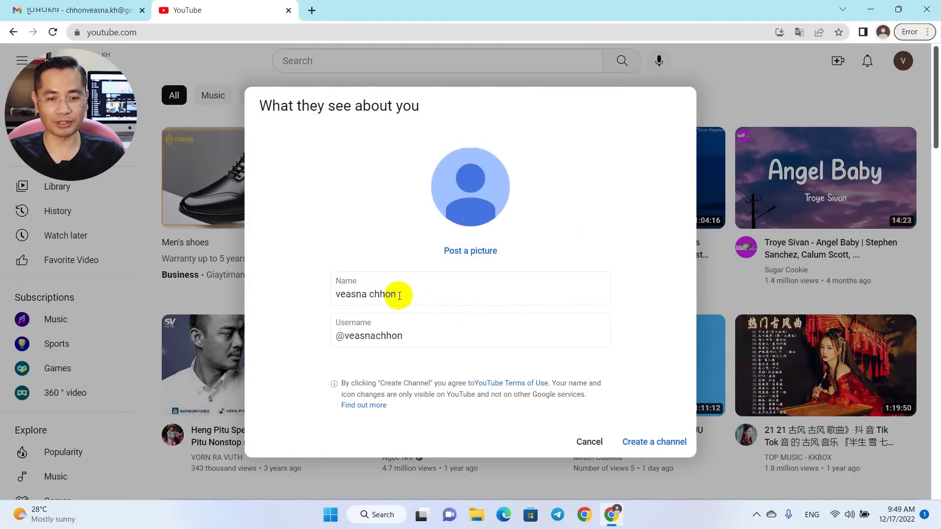
Step: Replace the prefilled channel name with 'countryside KH'
{"action": "left_click_drag", "start_coordinate": [406, 296], "coordinate": [330, 296]}
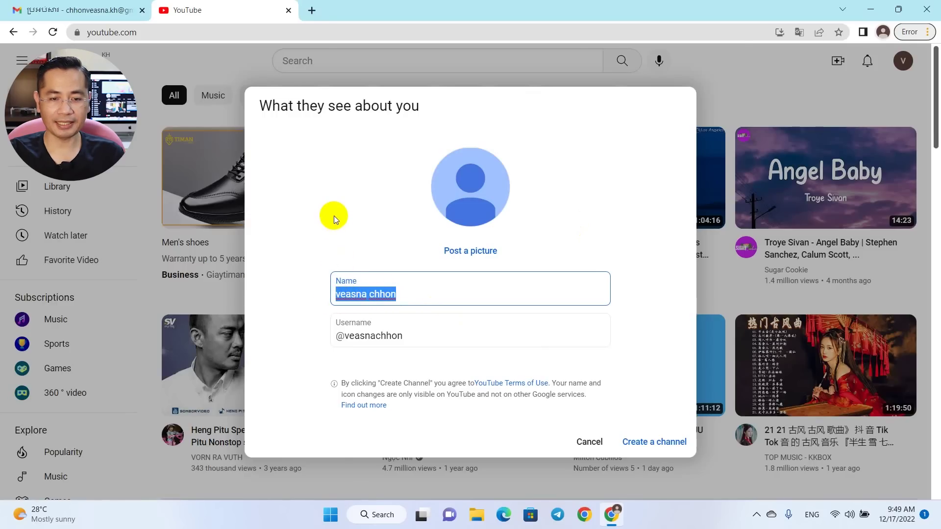
{"action": "type", "text": "con"}
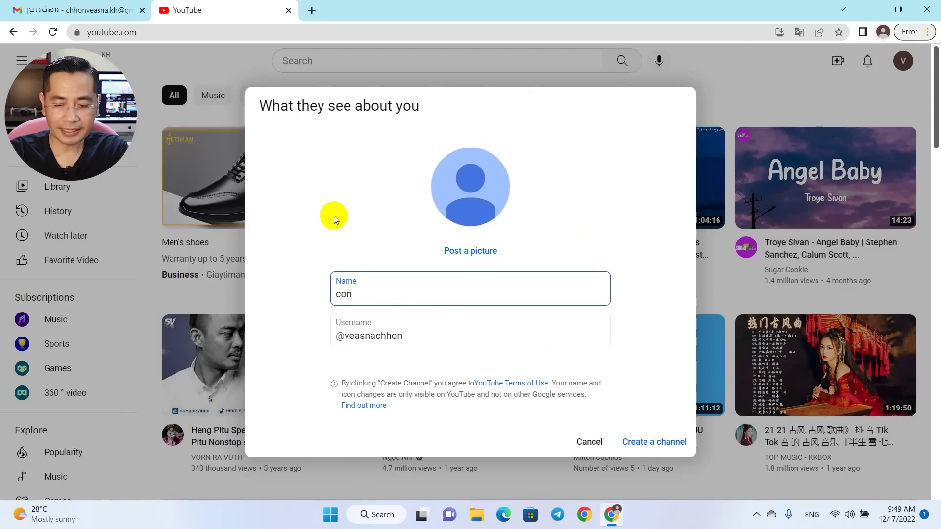
{"action": "key", "text": "BackSpace"}
{"action": "type", "text": "un"}
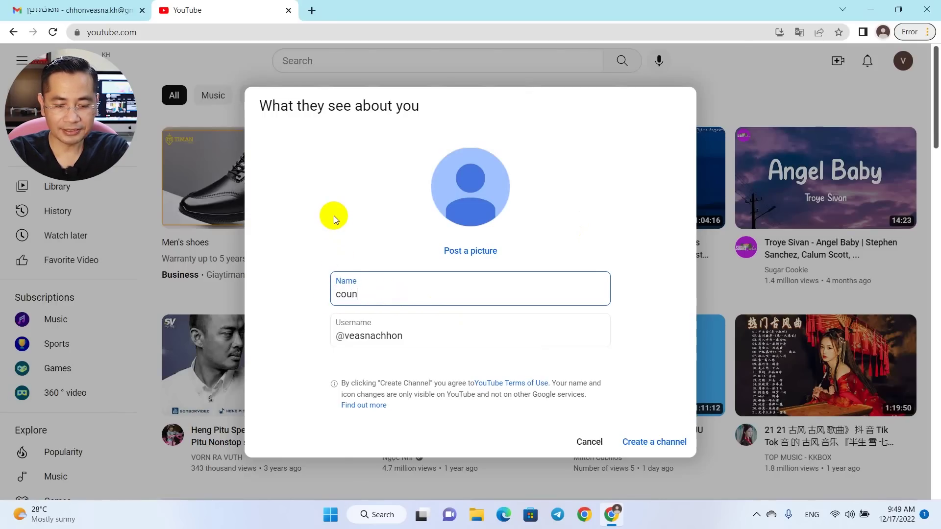
{"action": "type", "text": "tryside"}
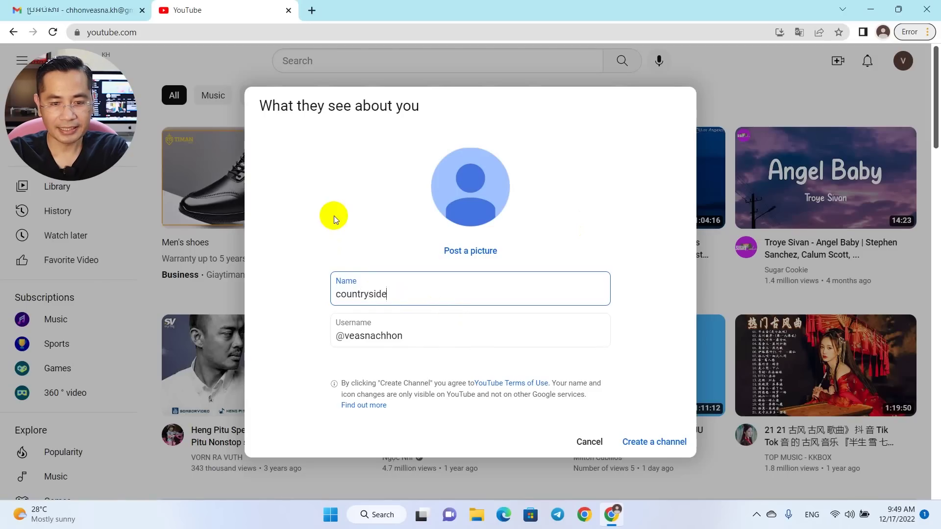
{"action": "type", "text": " KH"}
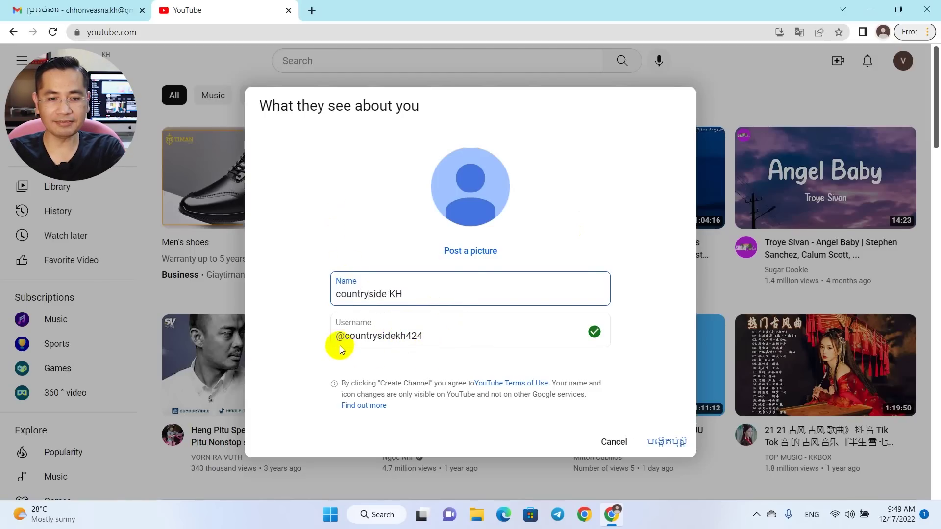
{"action": "left_click", "coordinate": [423, 335]}
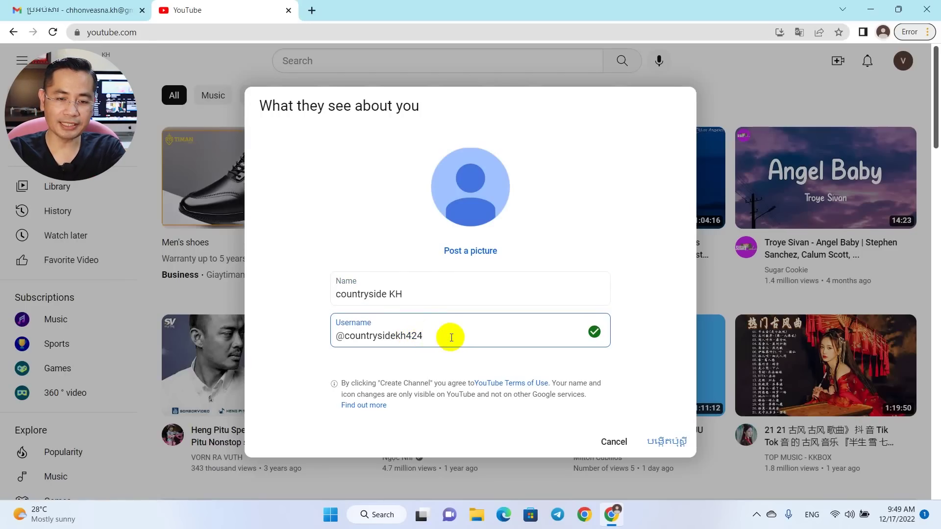
{"action": "key", "text": "BackSpace"}
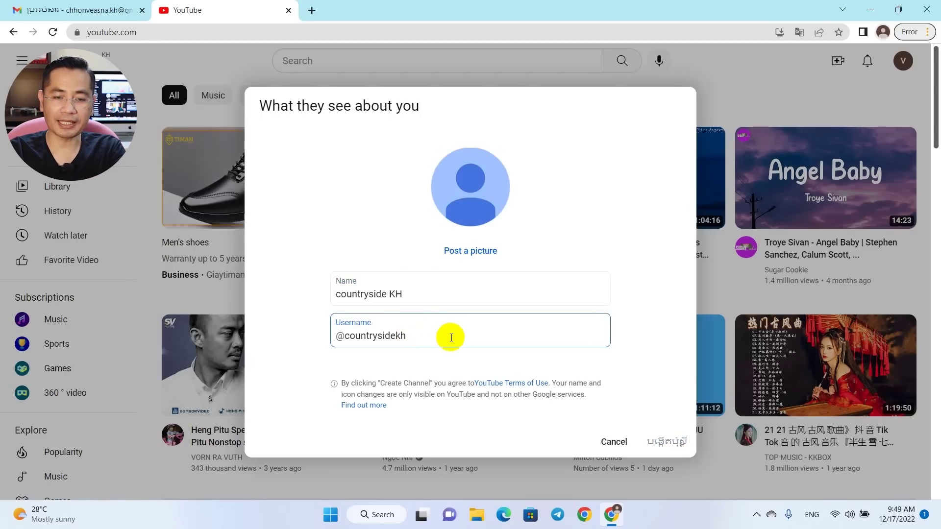
{"action": "key", "text": "Tab"}
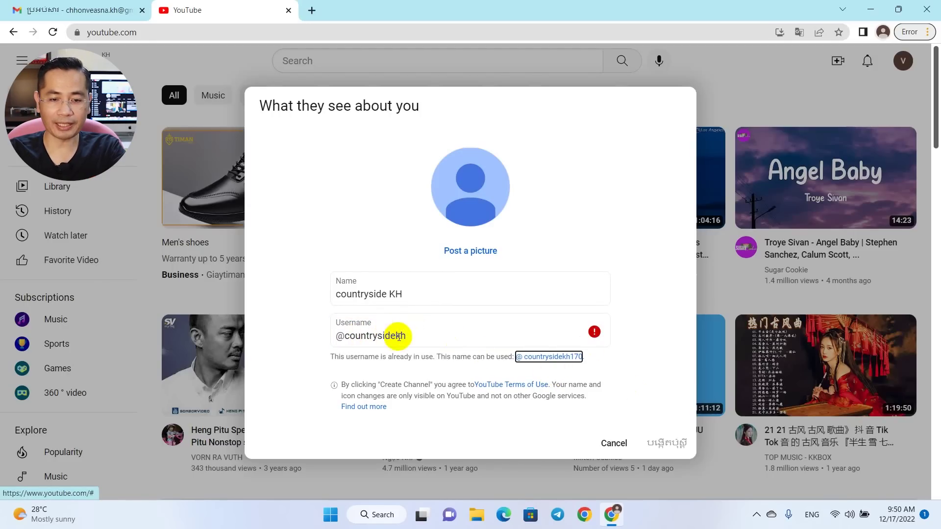
{"action": "left_click", "coordinate": [420, 337]}
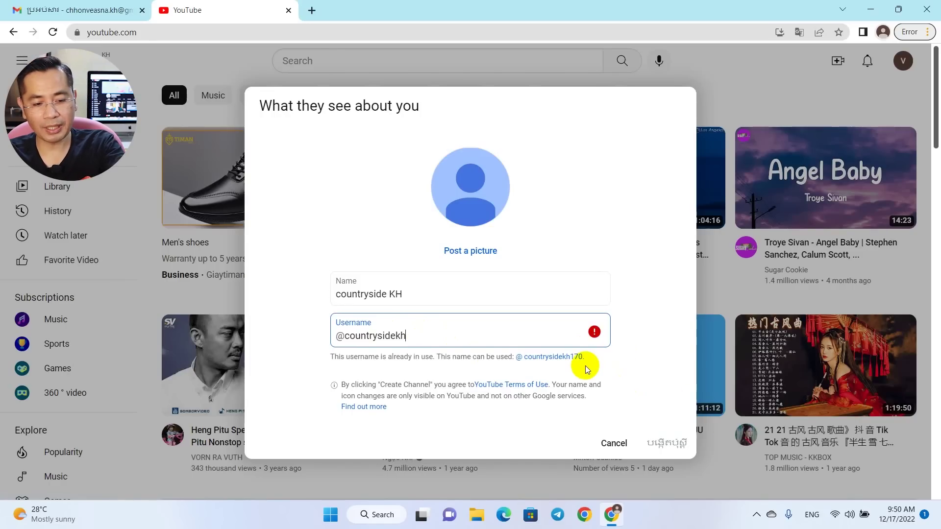
{"action": "type", "text": "168"}
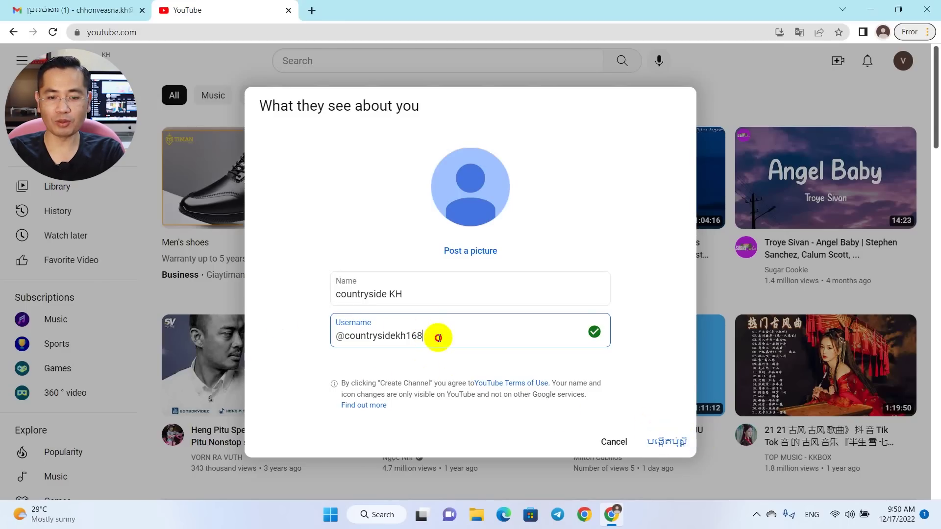
{"action": "left_click", "coordinate": [435, 294]}
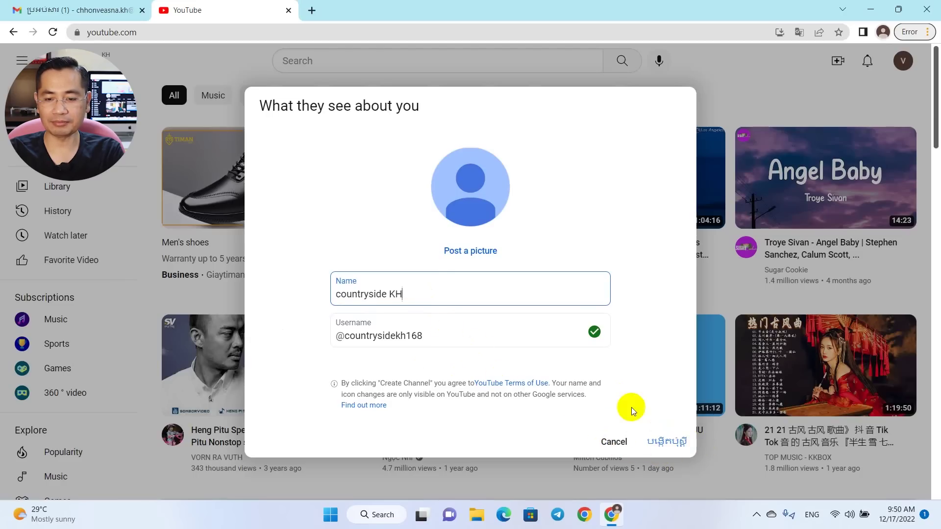
{"action": "left_click", "coordinate": [462, 336]}
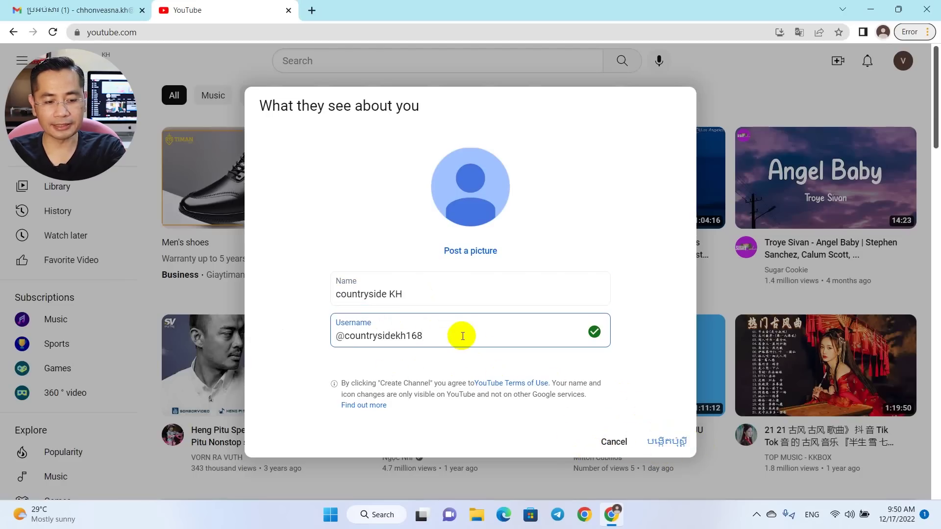
{"action": "key", "text": "Tab"}
{"action": "key", "text": "Tab"}
{"action": "key", "text": "Tab"}
{"action": "key", "text": "Tab"}
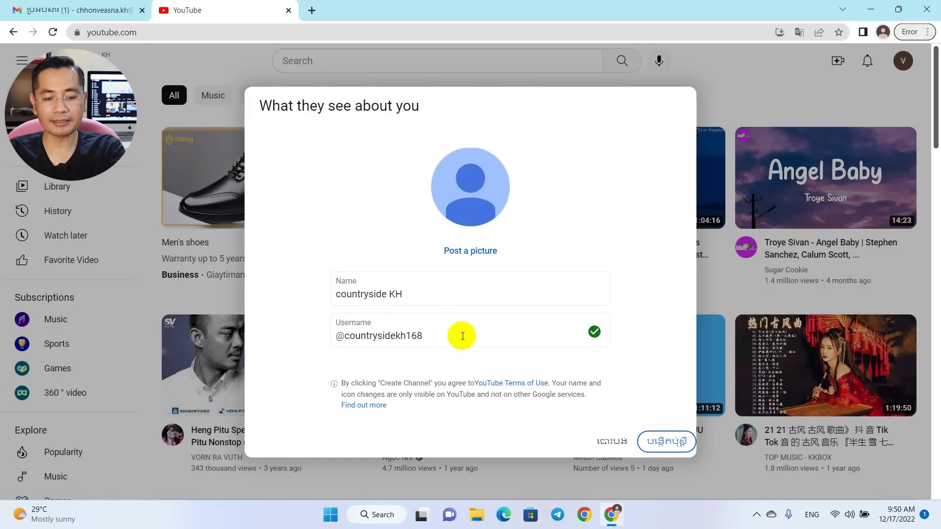
{"action": "key", "text": "Tab"}
{"action": "key", "text": "Tab"}
{"action": "key", "text": "Tab"}
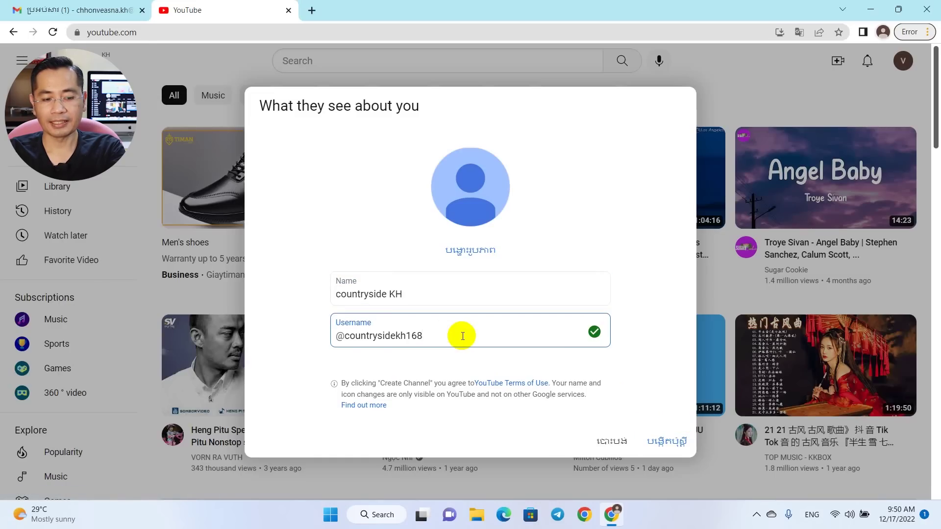
{"action": "key", "text": "Tab"}
{"action": "key", "text": "Tab"}
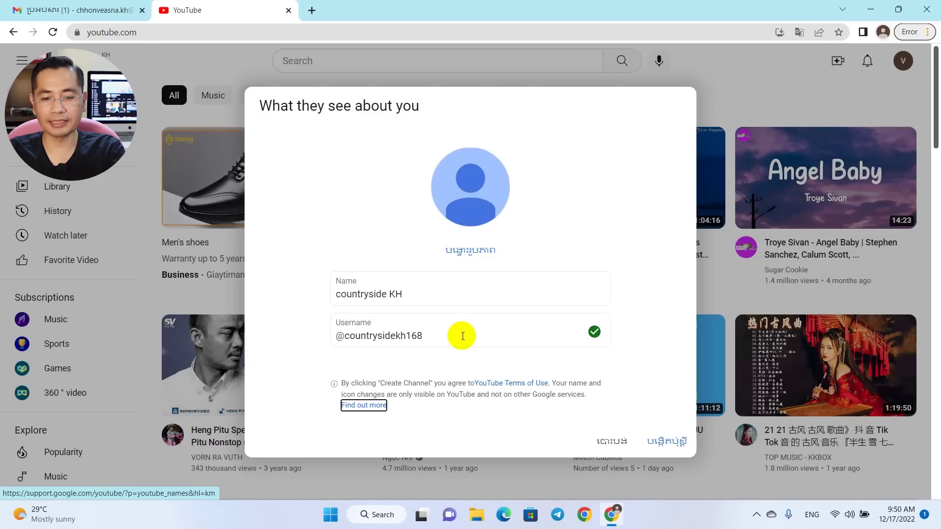
{"action": "key", "text": "Tab"}
{"action": "key", "text": "Tab"}
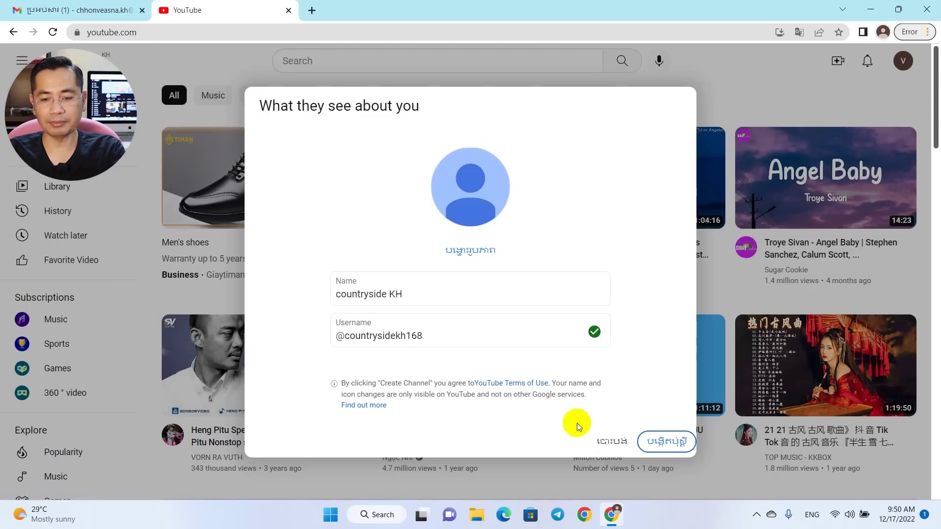
{"action": "left_click", "coordinate": [668, 445]}
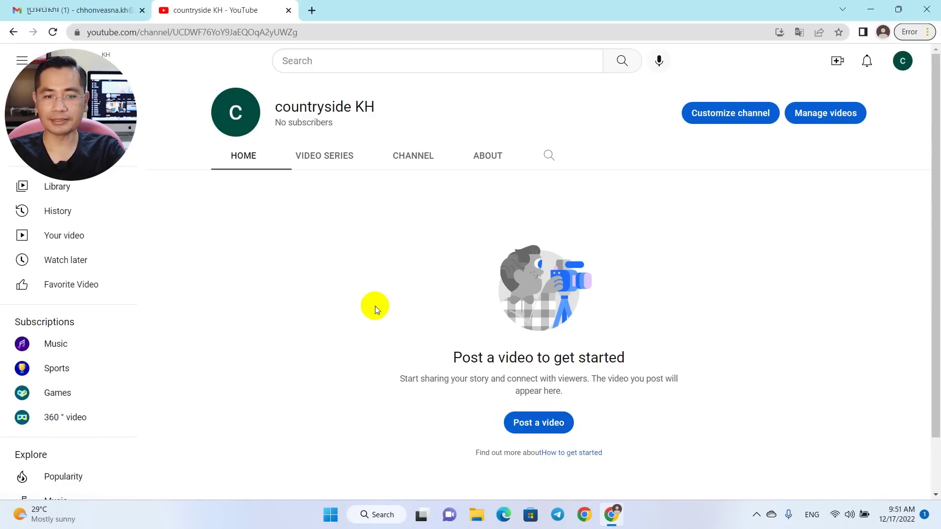
Step: Open the account menu of the new countryside KH channel
{"action": "left_click", "coordinate": [903, 62]}
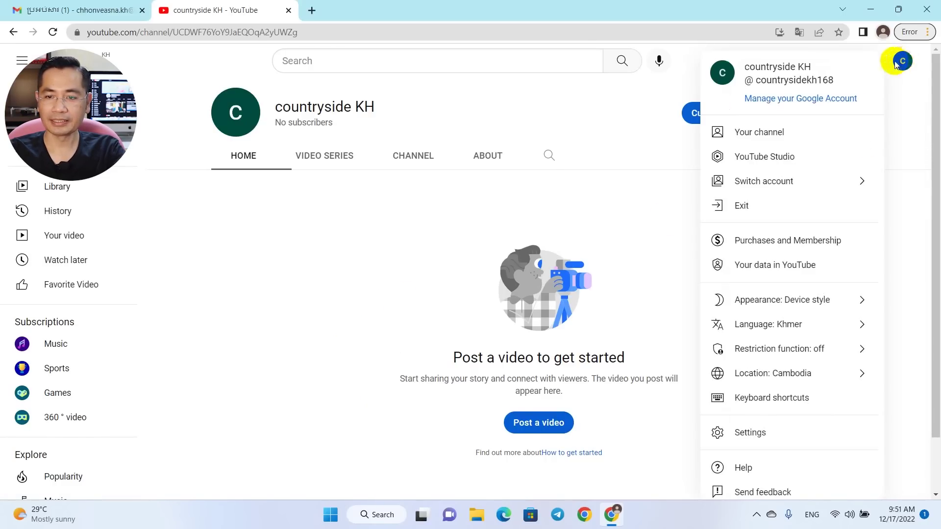
Step: Open YouTube Studio and close the welcome message and the dark style, album and customize-channel tips
{"action": "left_click", "coordinate": [778, 161]}
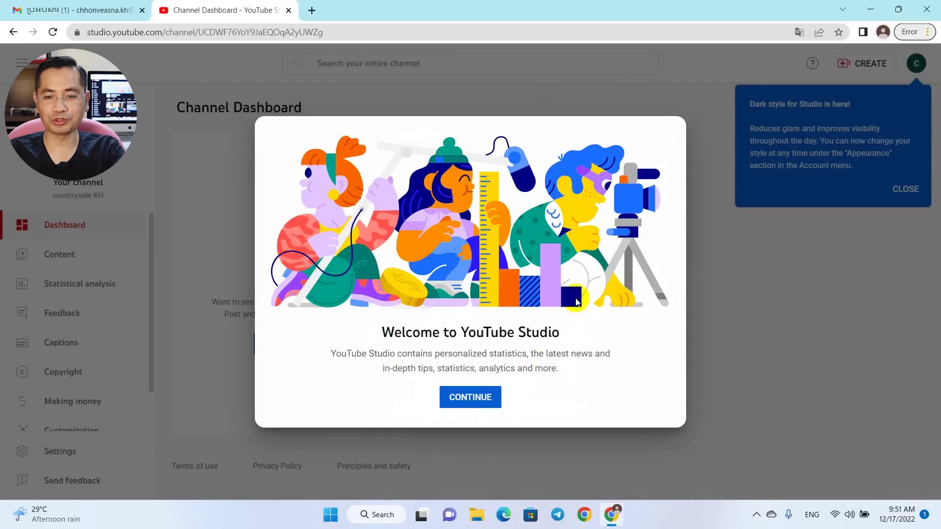
{"action": "left_click", "coordinate": [462, 397]}
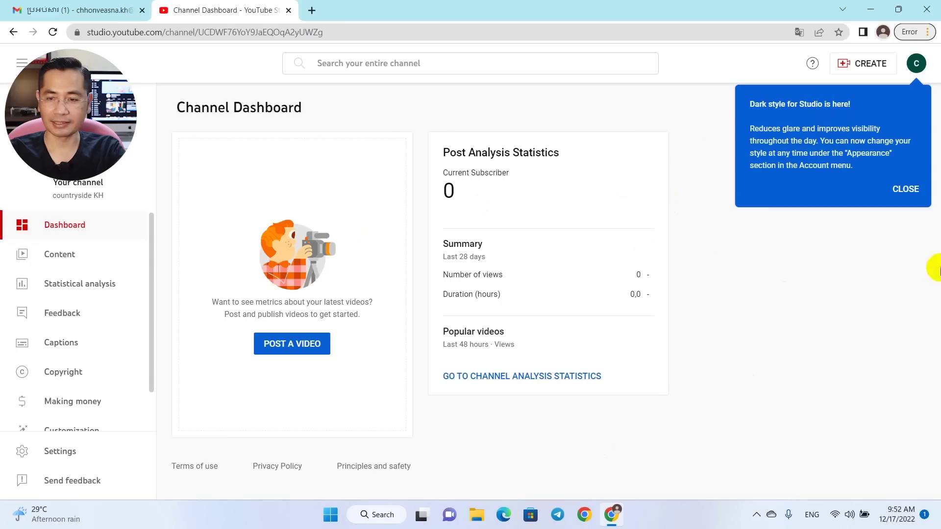
{"action": "left_click", "coordinate": [907, 189]}
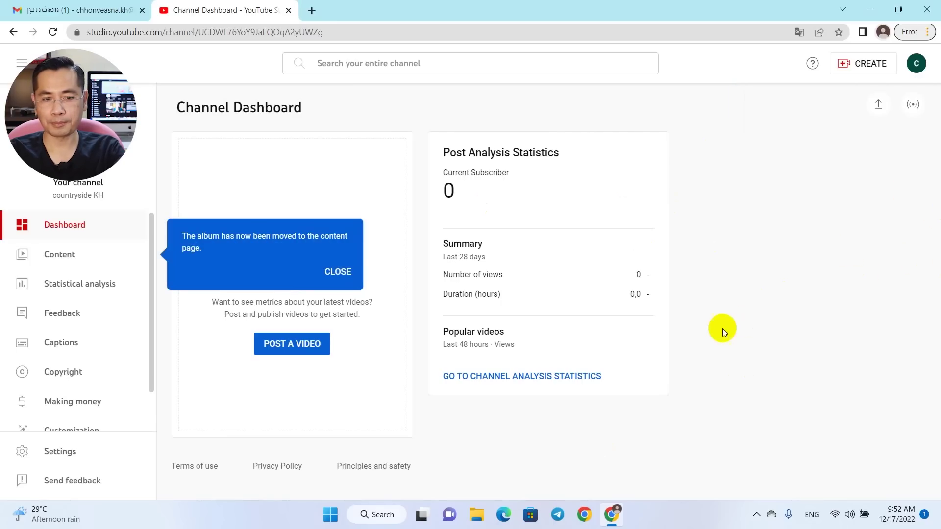
{"action": "left_click", "coordinate": [198, 255]}
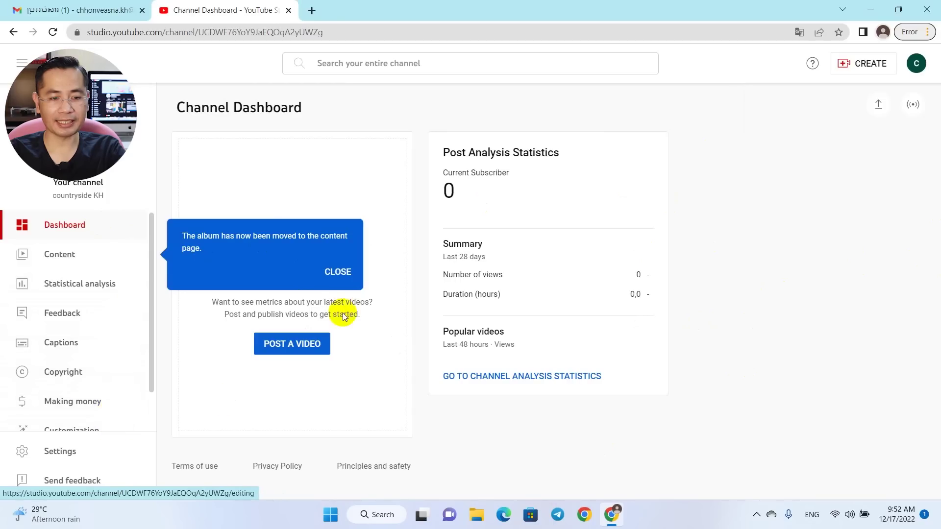
{"action": "left_click", "coordinate": [337, 271]}
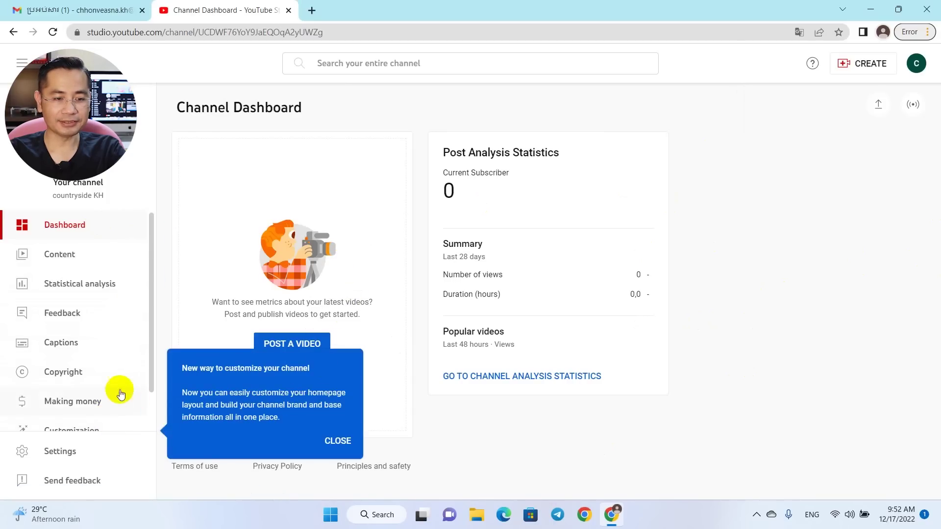
{"action": "scroll", "coordinate": [123, 354], "scroll_direction": "down", "scroll_amount": 1}
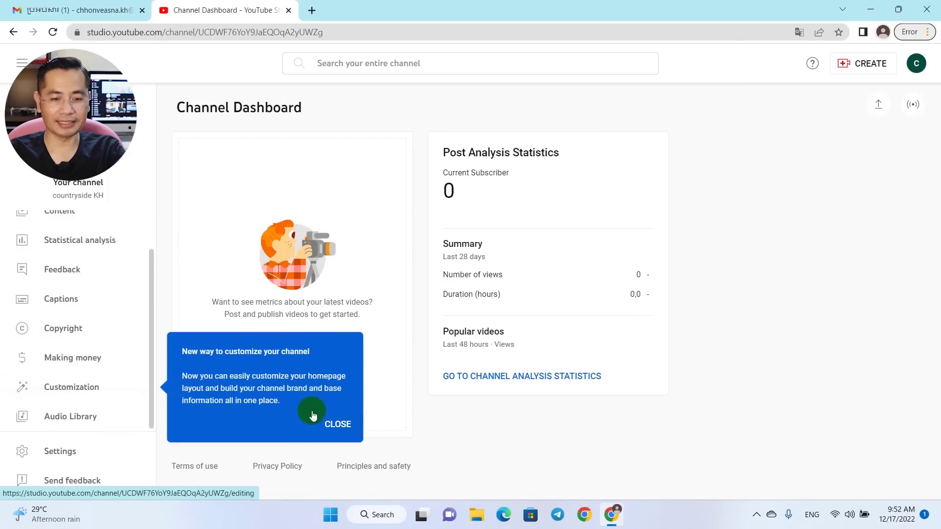
{"action": "left_click", "coordinate": [337, 426]}
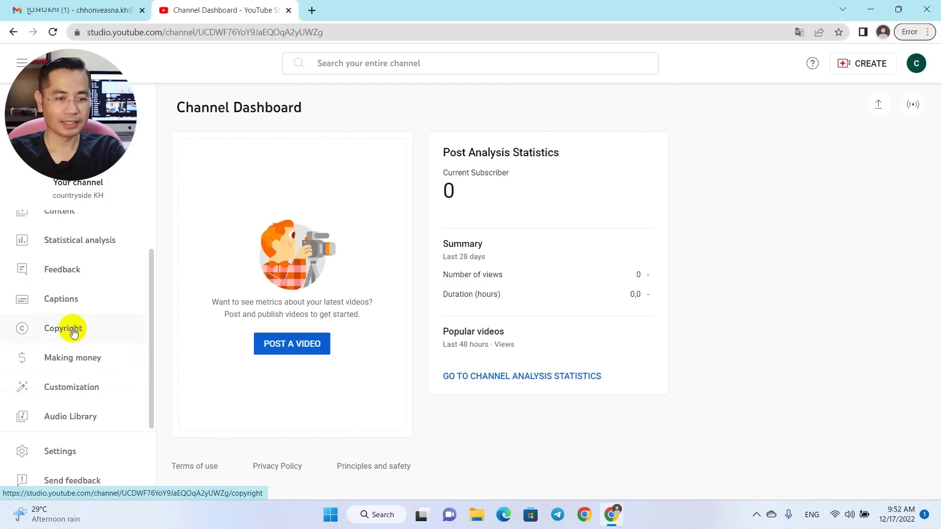
{"action": "scroll", "coordinate": [71, 331], "scroll_direction": "up", "scroll_amount": 1}
{"action": "scroll", "coordinate": [73, 333], "scroll_direction": "down", "scroll_amount": 1}
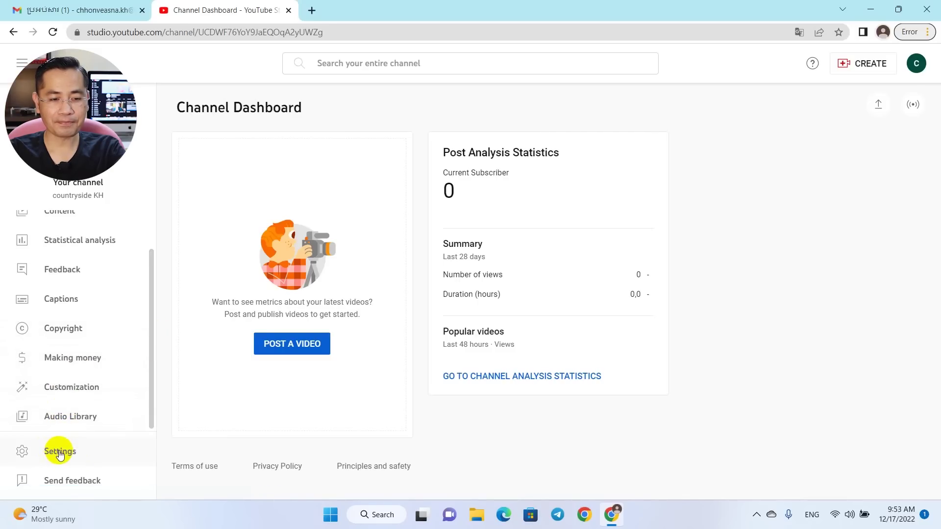
Step: Open Settings > Channel and try to choose Cambodia as country of residence
{"action": "left_click", "coordinate": [57, 453]}
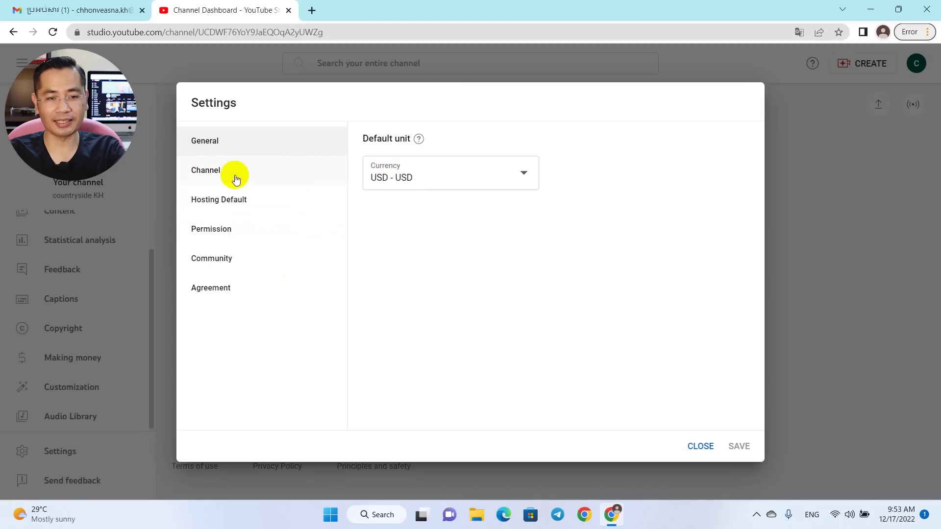
{"action": "left_click", "coordinate": [209, 179]}
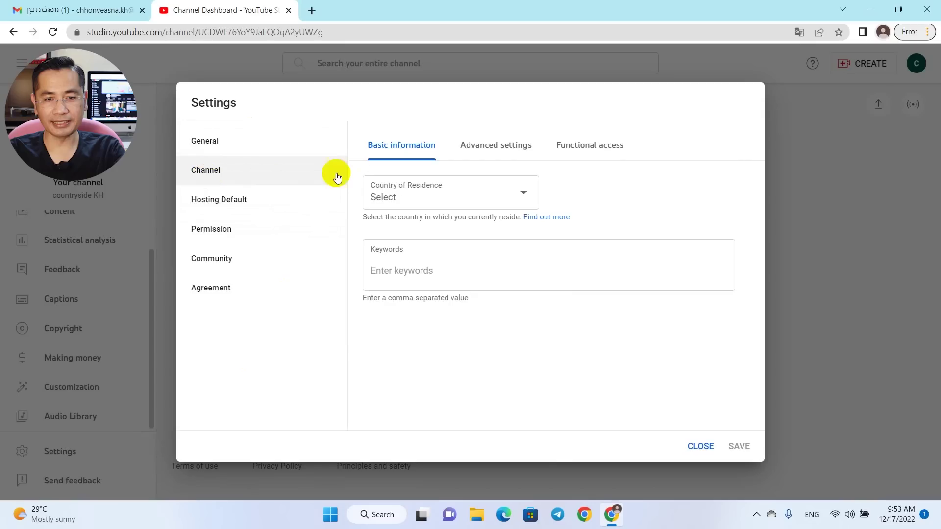
{"action": "left_click", "coordinate": [524, 196]}
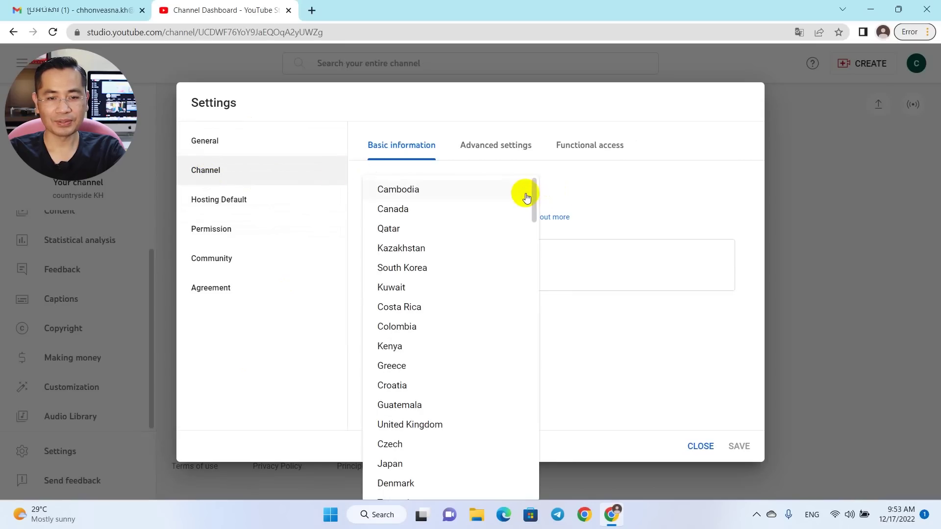
{"action": "left_click", "coordinate": [413, 189]}
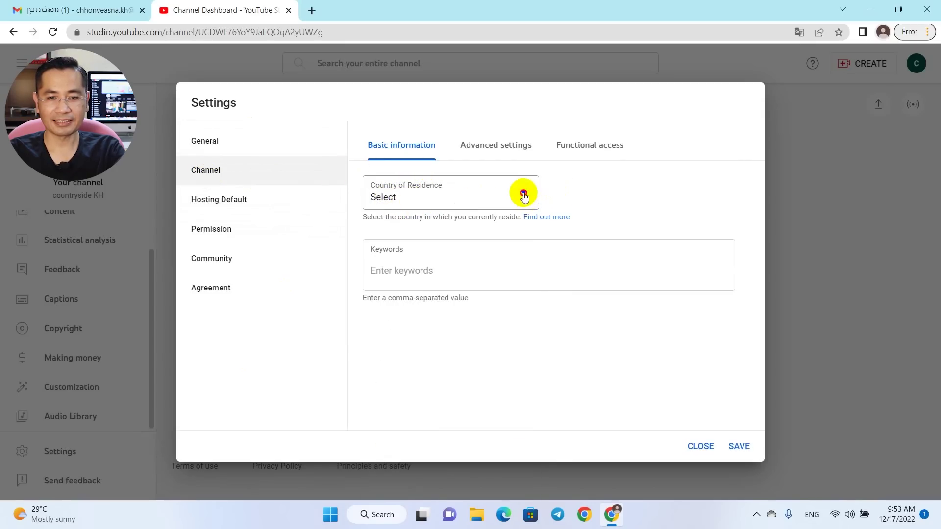
{"action": "left_click", "coordinate": [523, 193]}
{"action": "left_click", "coordinate": [400, 195]}
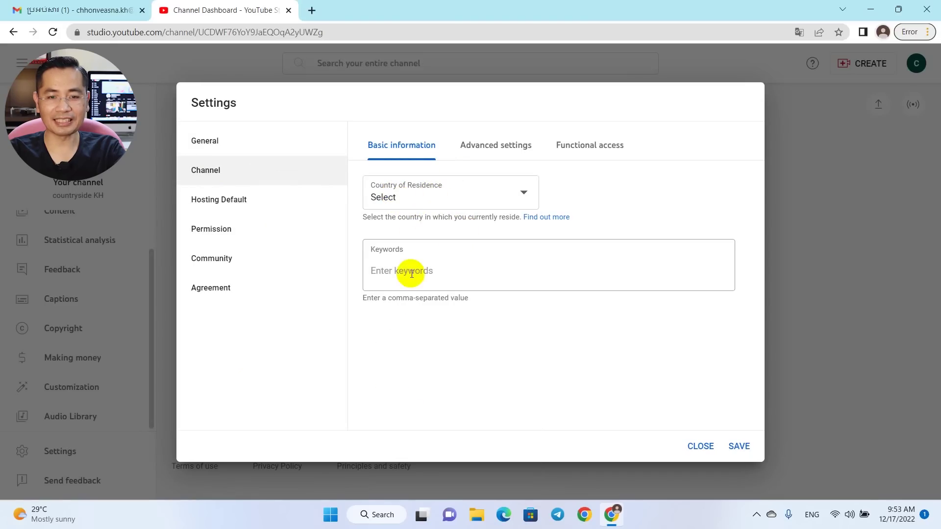
Step: Mark the channel as not made for children under Advanced settings, then return to Basic info
{"action": "left_click", "coordinate": [496, 150]}
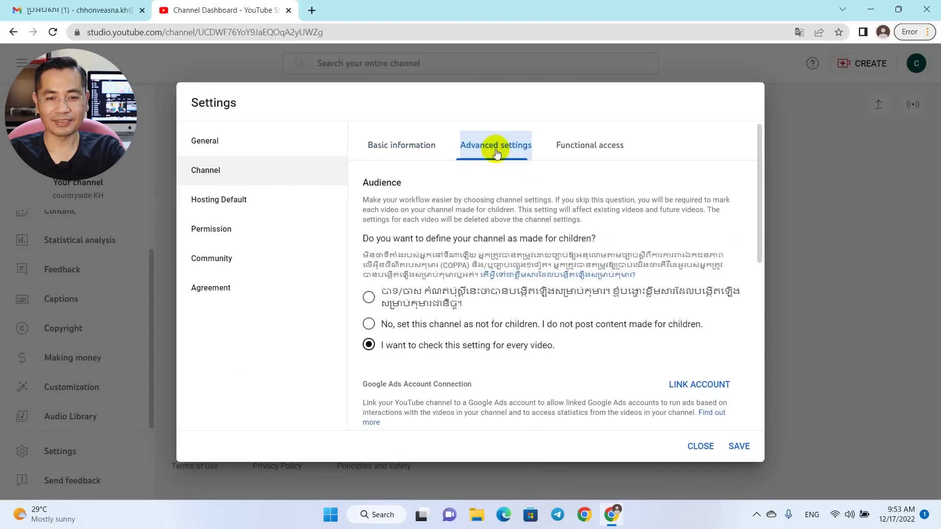
{"action": "left_click", "coordinate": [369, 314]}
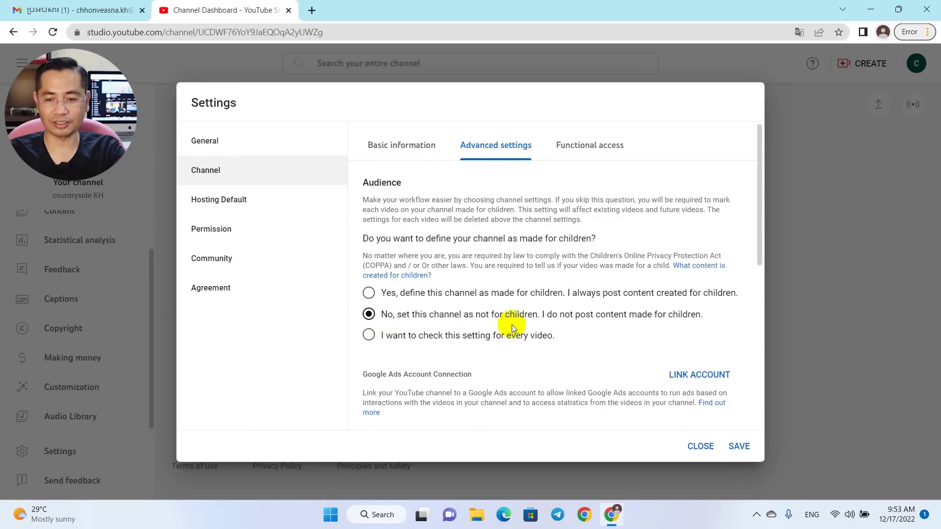
{"action": "scroll", "coordinate": [513, 325], "scroll_direction": "down", "scroll_amount": 5}
{"action": "scroll", "coordinate": [513, 325], "scroll_direction": "down", "scroll_amount": 2}
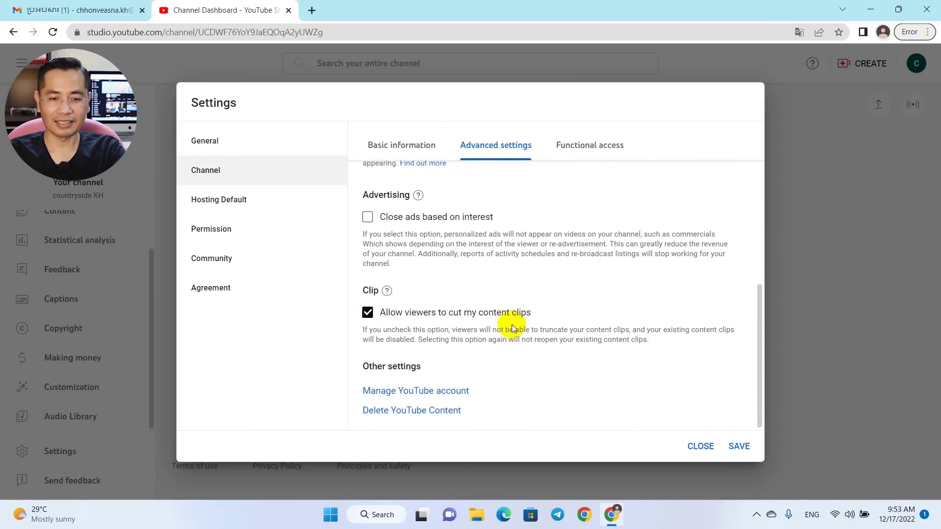
{"action": "scroll", "coordinate": [505, 341], "scroll_direction": "up", "scroll_amount": 2}
{"action": "scroll", "coordinate": [516, 335], "scroll_direction": "up", "scroll_amount": 2}
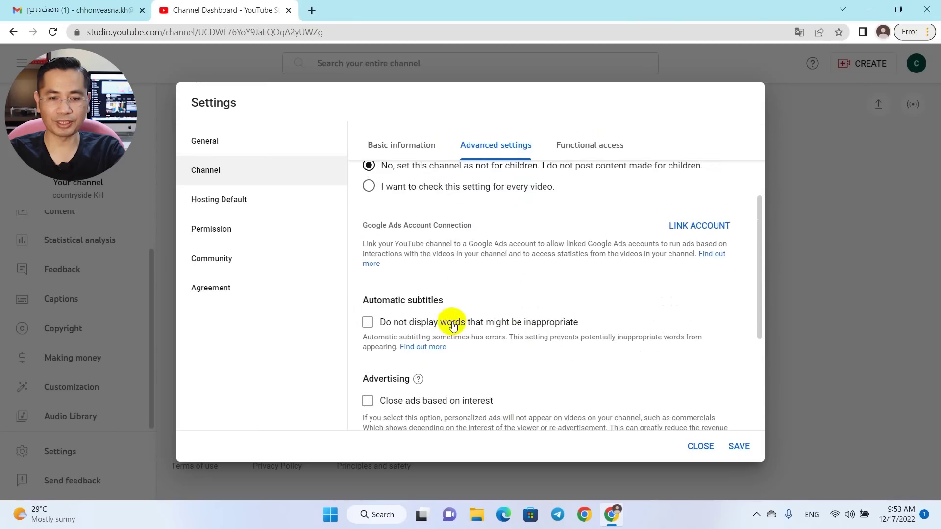
{"action": "scroll", "coordinate": [486, 293], "scroll_direction": "up", "scroll_amount": 2}
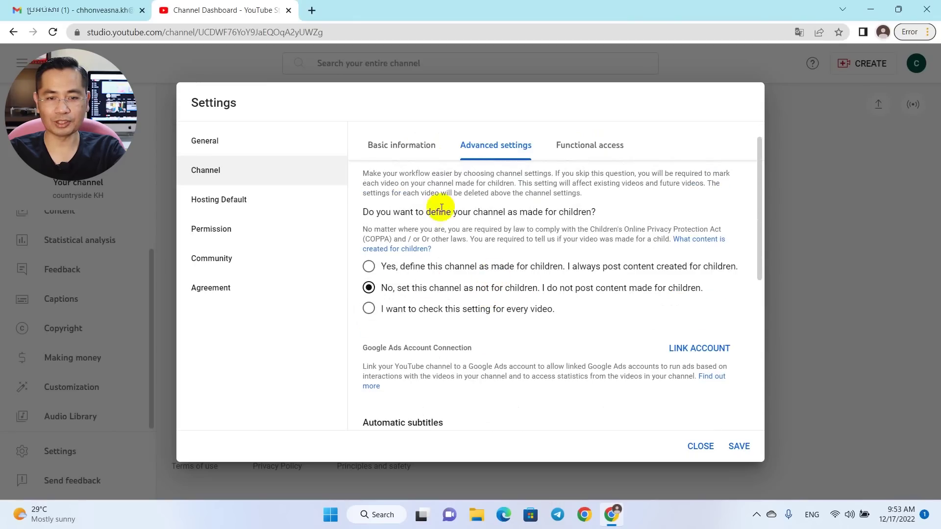
{"action": "left_click", "coordinate": [410, 147]}
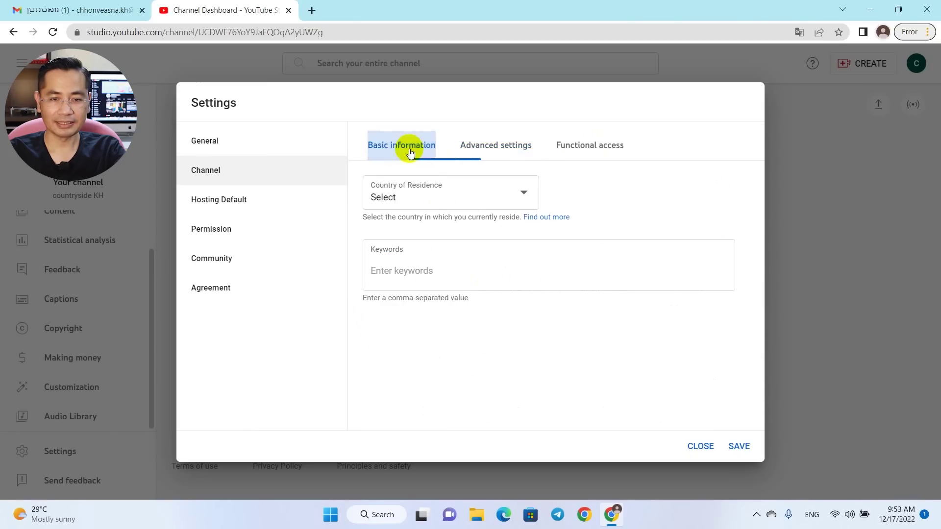
Step: Browse the country of residence list and close it without choosing a country
{"action": "left_click", "coordinate": [416, 194]}
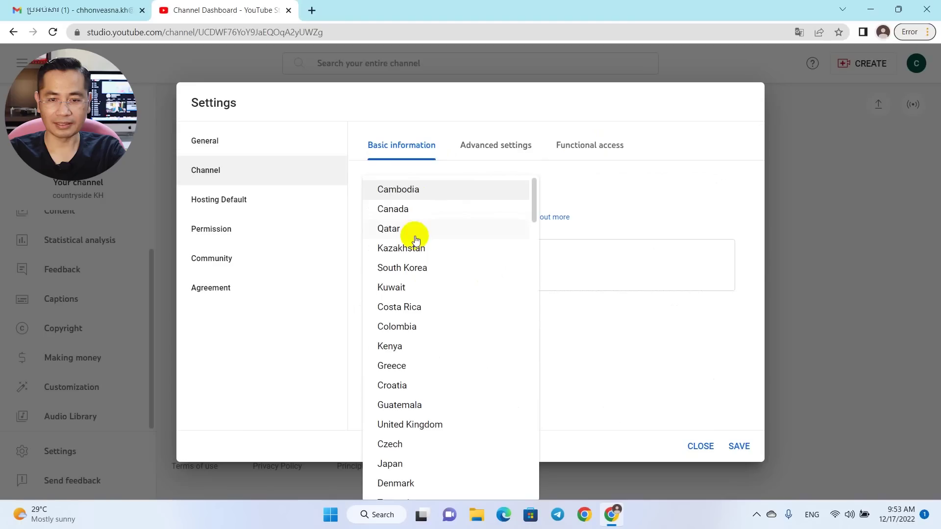
{"action": "scroll", "coordinate": [422, 224], "scroll_direction": "down", "scroll_amount": 5}
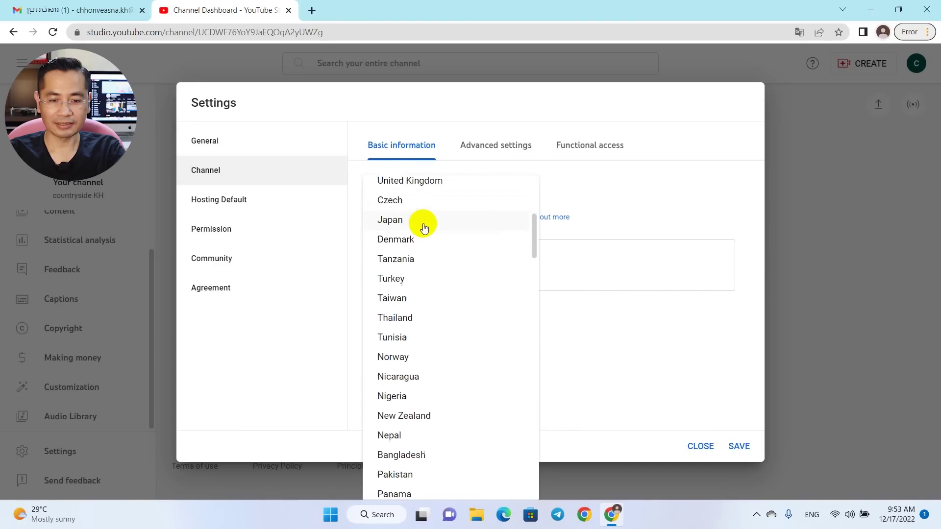
{"action": "scroll", "coordinate": [424, 228], "scroll_direction": "down", "scroll_amount": 20}
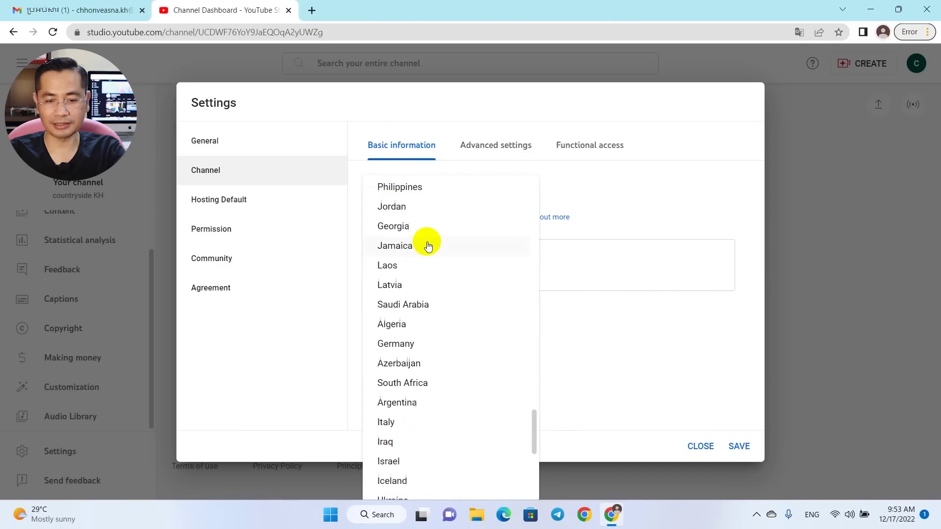
{"action": "scroll", "coordinate": [428, 246], "scroll_direction": "down", "scroll_amount": 5}
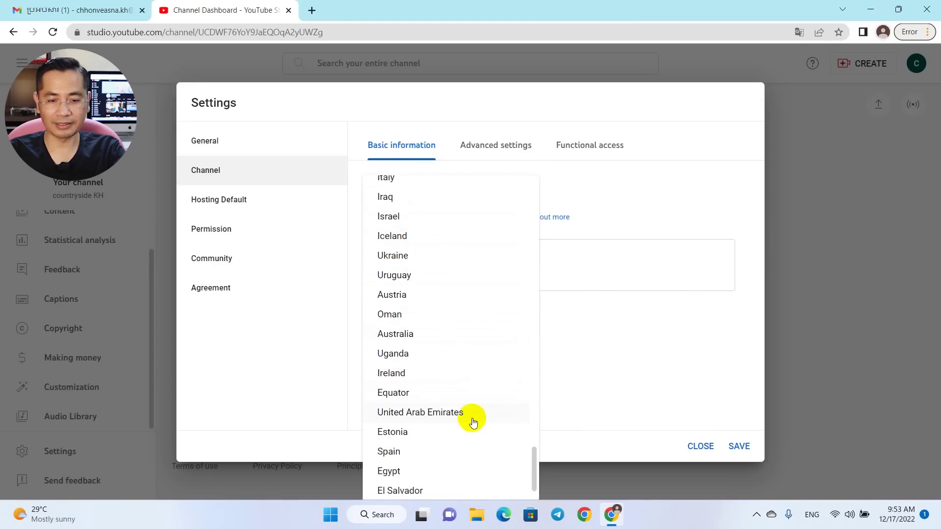
{"action": "scroll", "coordinate": [450, 415], "scroll_direction": "down", "scroll_amount": 1}
{"action": "scroll", "coordinate": [428, 319], "scroll_direction": "up", "scroll_amount": 2}
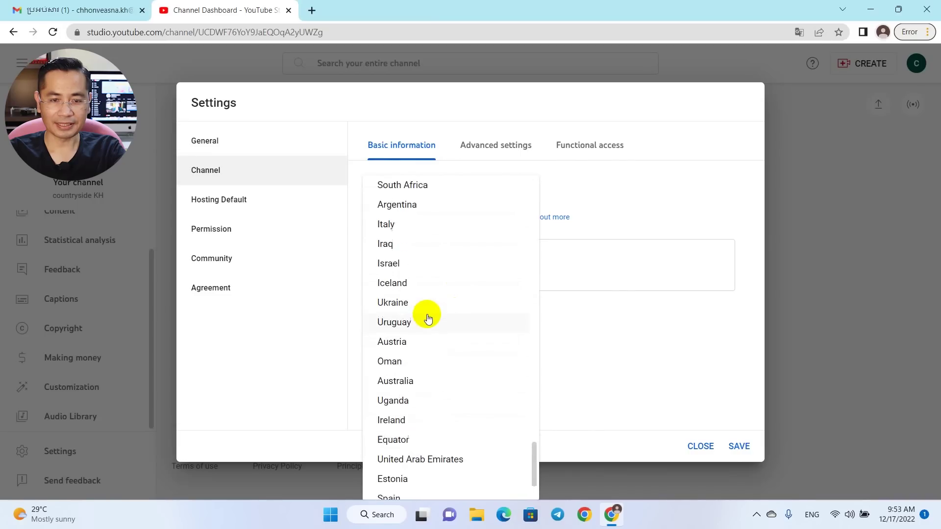
{"action": "scroll", "coordinate": [428, 319], "scroll_direction": "up", "scroll_amount": 5}
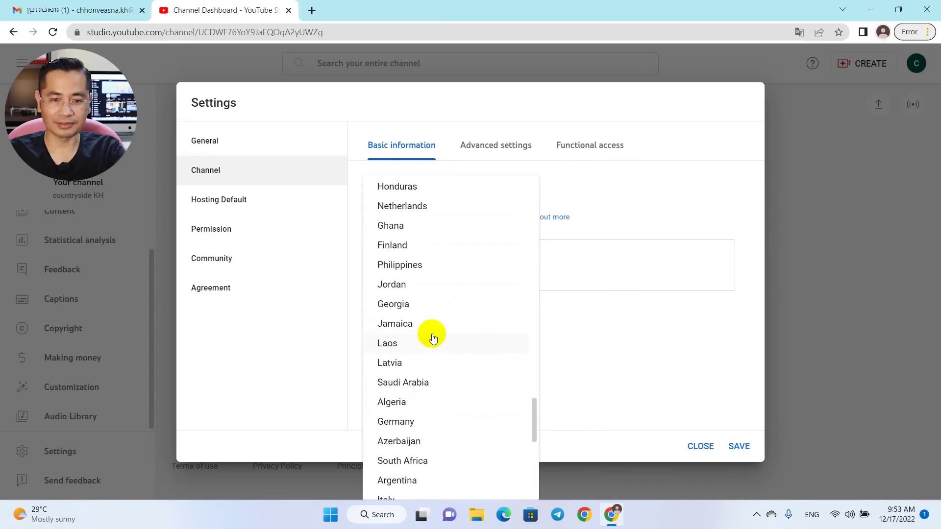
{"action": "scroll", "coordinate": [431, 337], "scroll_direction": "up", "scroll_amount": 2}
{"action": "left_click", "coordinate": [420, 389]}
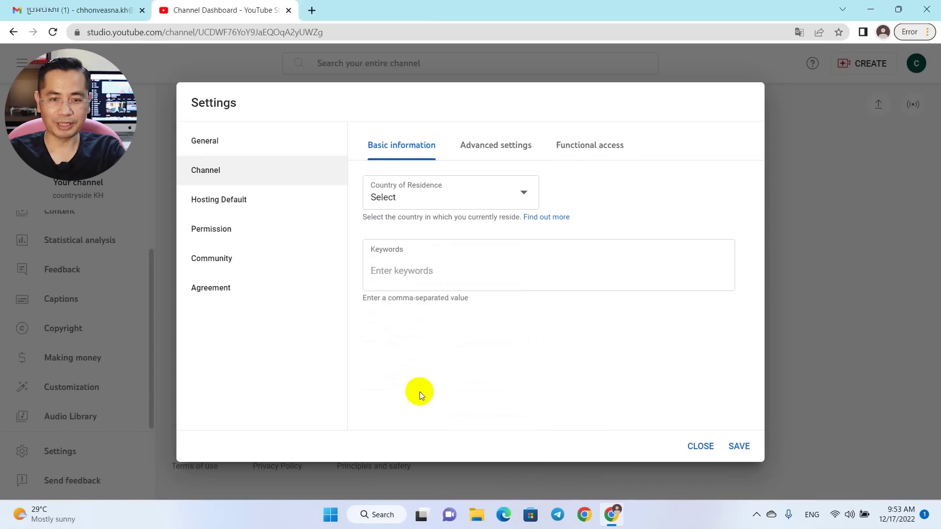
Step: Leave the country unset and show the channel's Functional access levels
{"action": "left_click", "coordinate": [458, 194]}
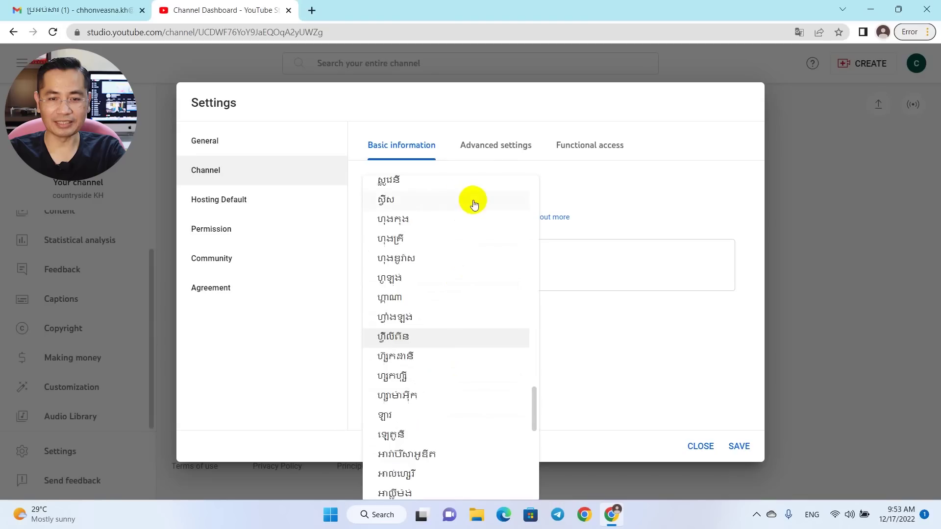
{"action": "left_click", "coordinate": [629, 191]}
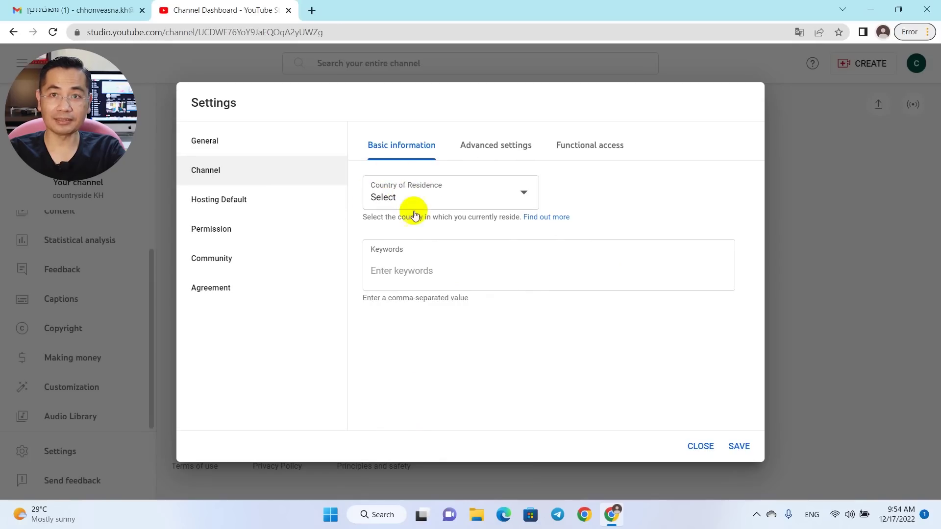
{"action": "left_click", "coordinate": [500, 148]}
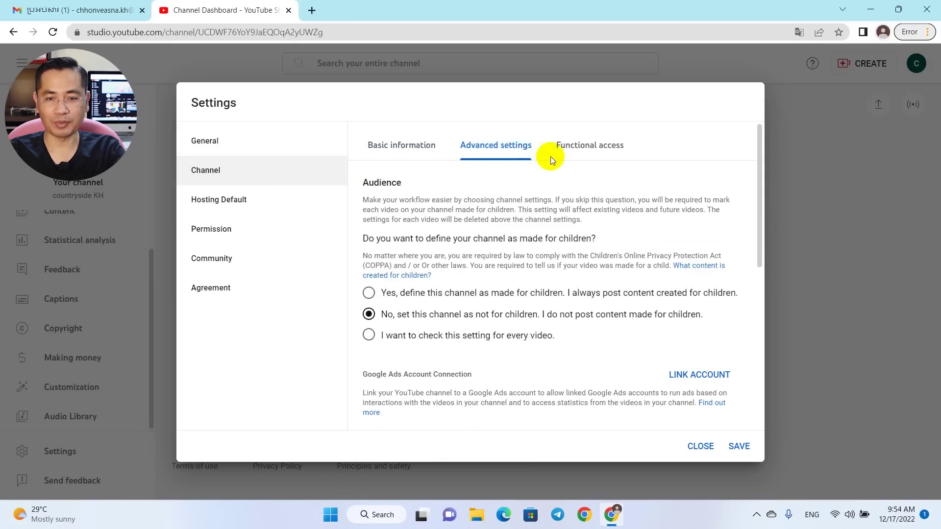
{"action": "left_click", "coordinate": [577, 151]}
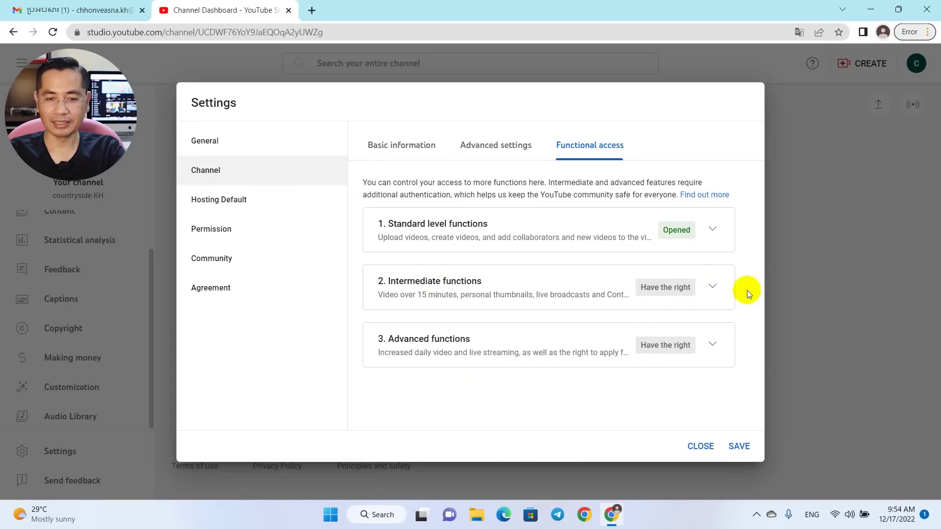
Step: Expand Intermediate functions and follow its phone verification link into a new tab
{"action": "left_click", "coordinate": [713, 287]}
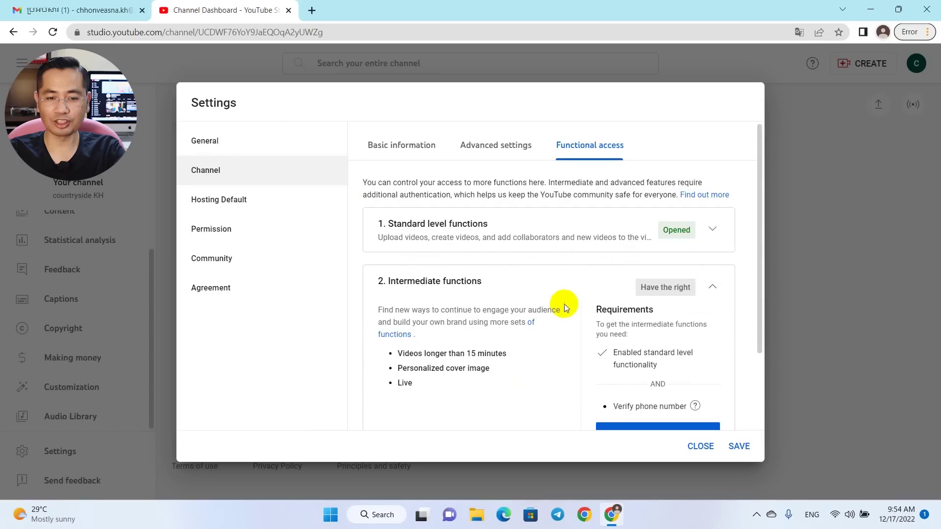
{"action": "scroll", "coordinate": [564, 304], "scroll_direction": "down", "scroll_amount": 1}
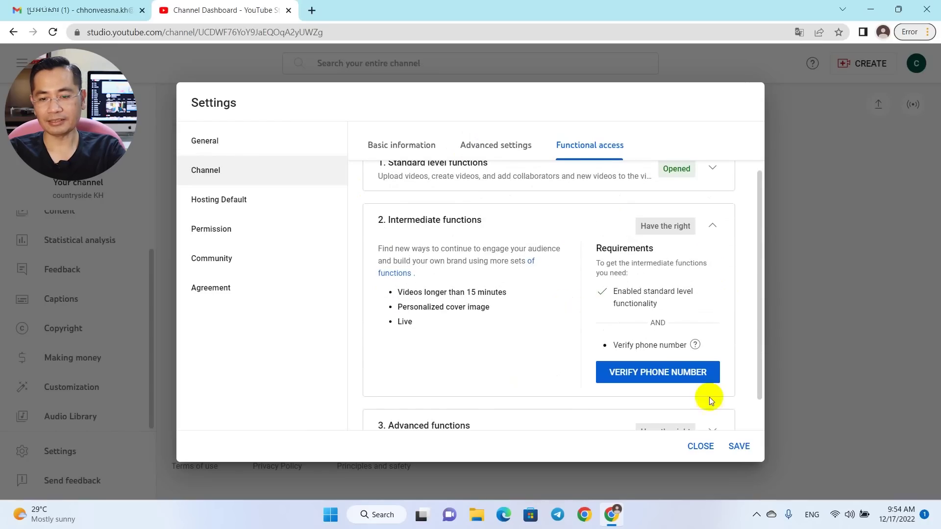
{"action": "left_click", "coordinate": [661, 380]}
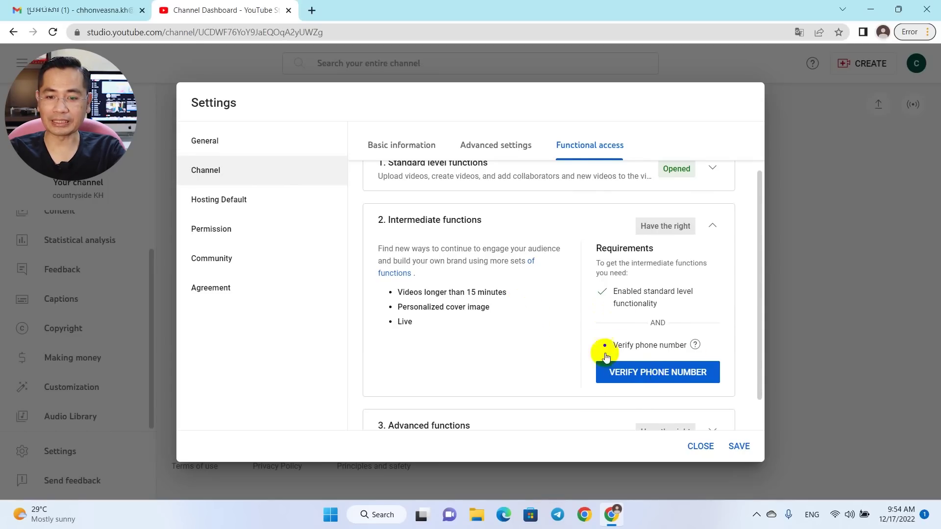
{"action": "left_click", "coordinate": [654, 372]}
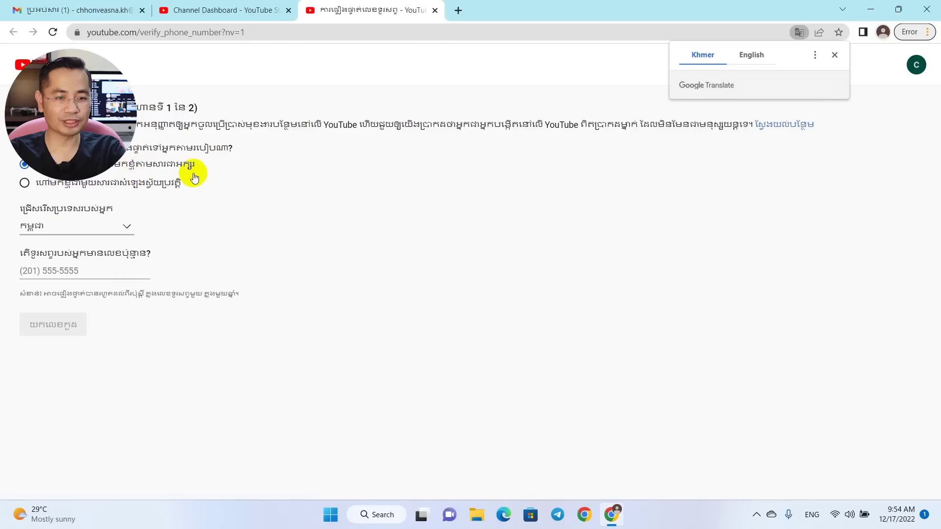
Step: Enter the channel owner's phone number and request a verification code
{"action": "left_click", "coordinate": [86, 269]}
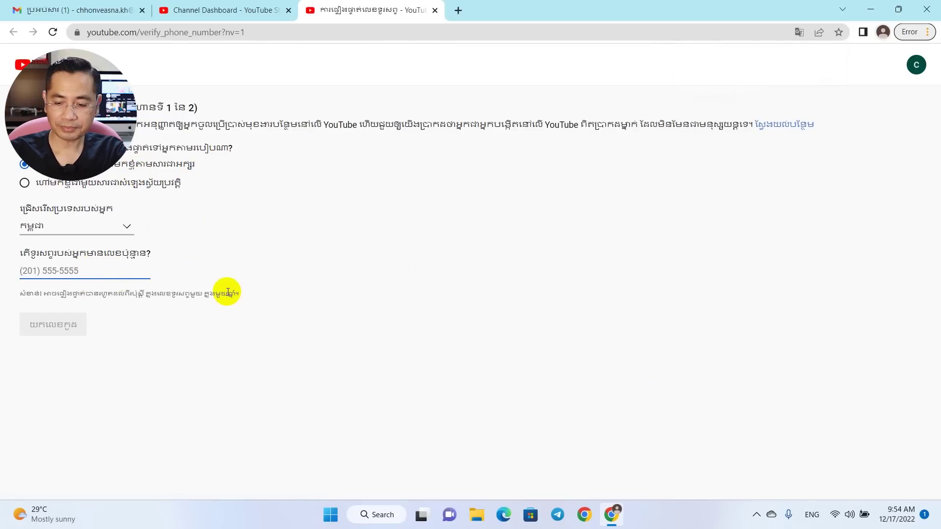
{"action": "type", "text": "01095"}
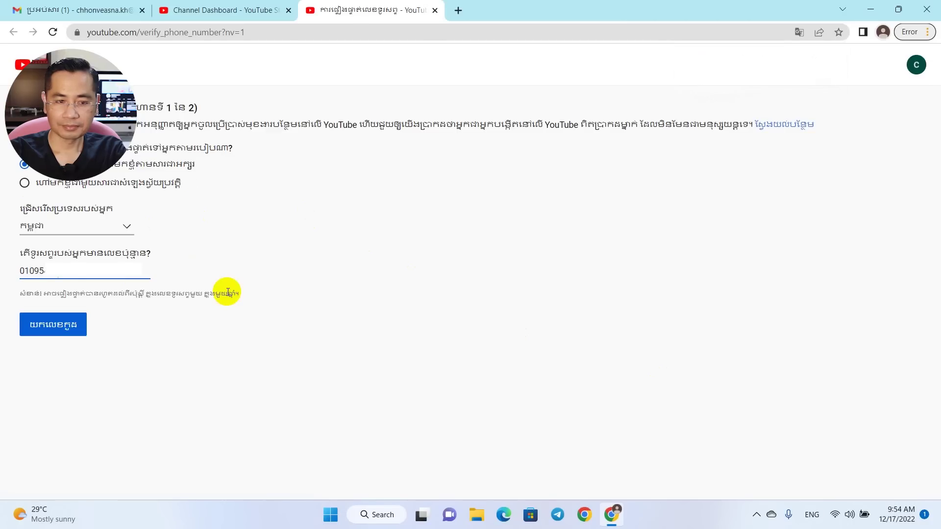
{"action": "left_click", "coordinate": [55, 328]}
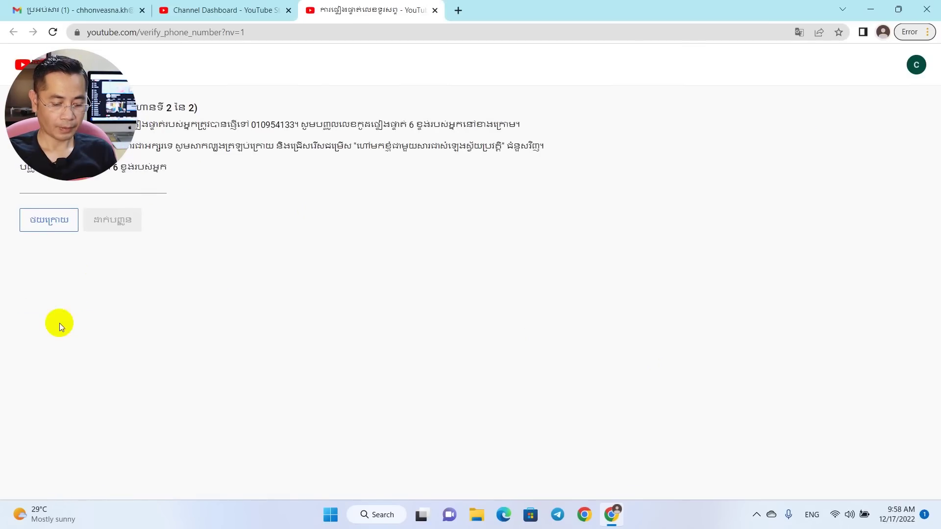
Step: Enter the six-digit code received by SMS and submit it
{"action": "left_click", "coordinate": [64, 187]}
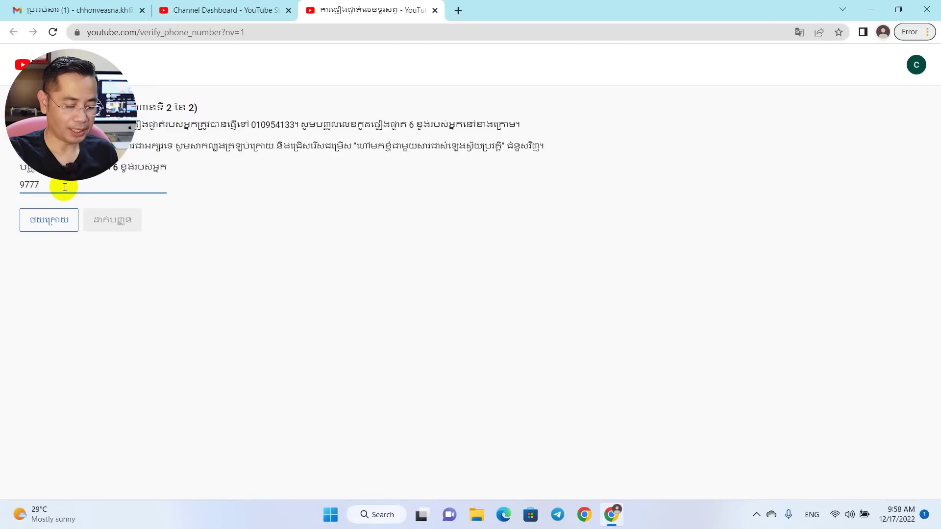
{"action": "type", "text": "6"}
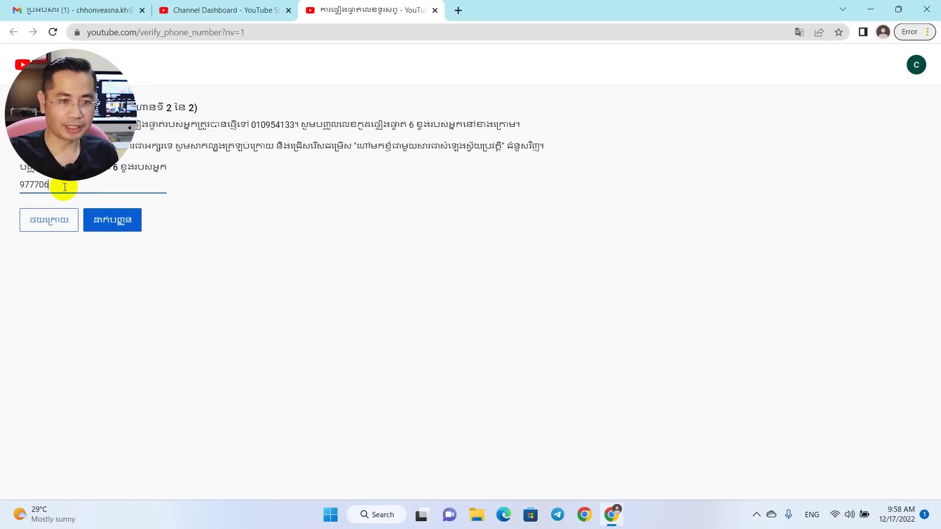
{"action": "left_click", "coordinate": [122, 225]}
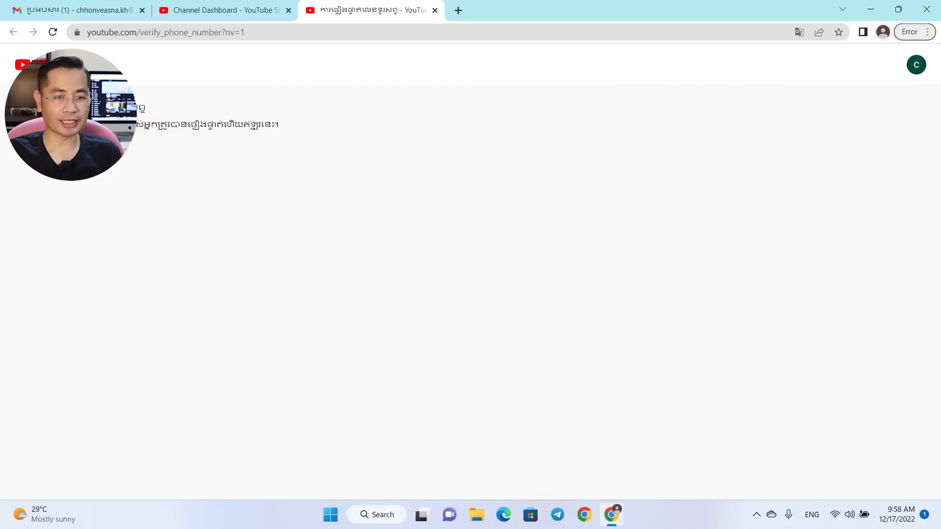
Step: Close the verification tab, save the channel settings, and reopen Studio Settings
{"action": "left_click", "coordinate": [436, 10]}
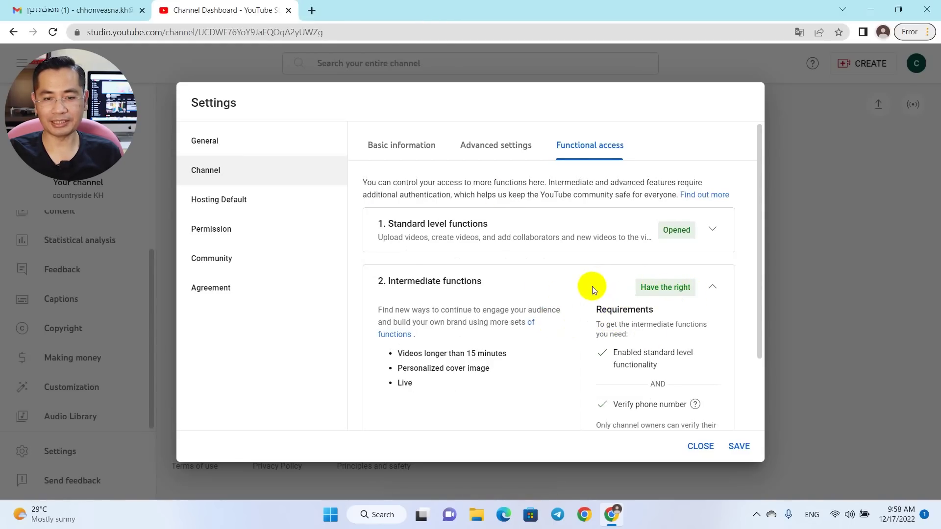
{"action": "scroll", "coordinate": [592, 286], "scroll_direction": "down", "scroll_amount": 2}
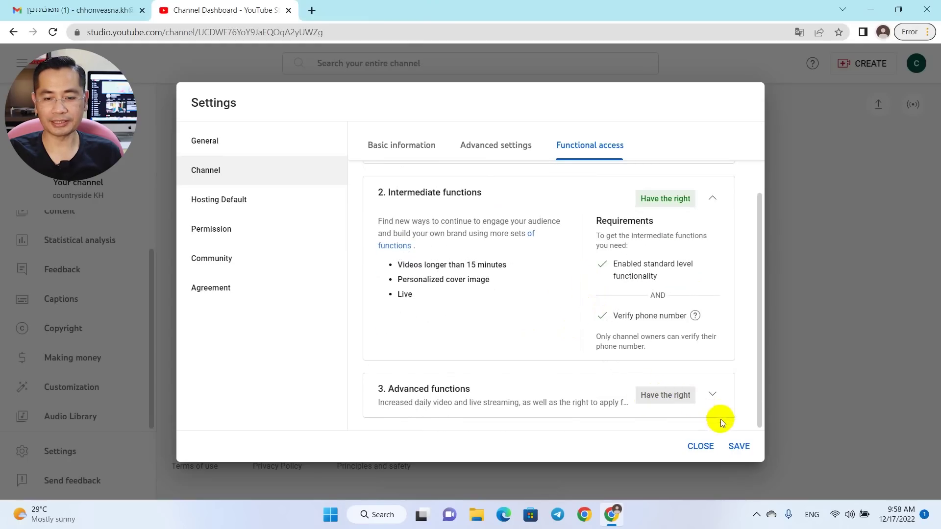
{"action": "left_click", "coordinate": [739, 446]}
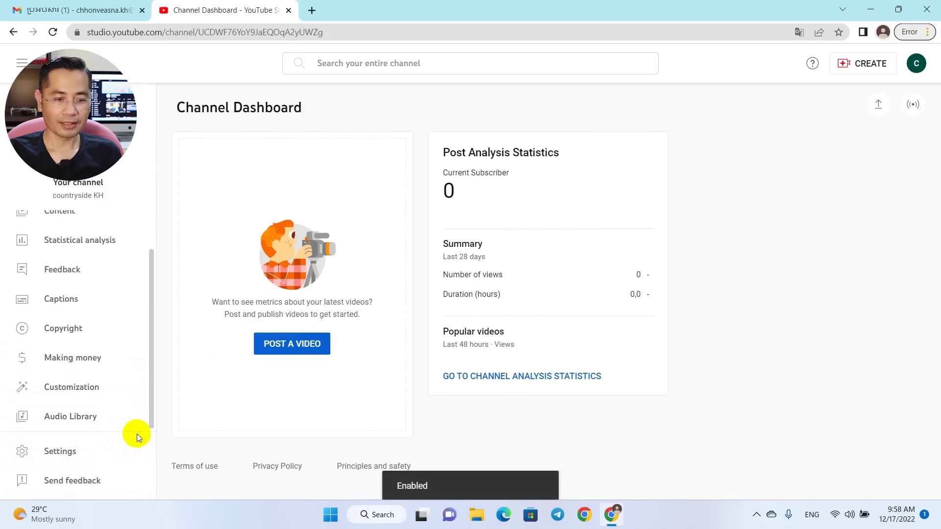
{"action": "left_click", "coordinate": [68, 454]}
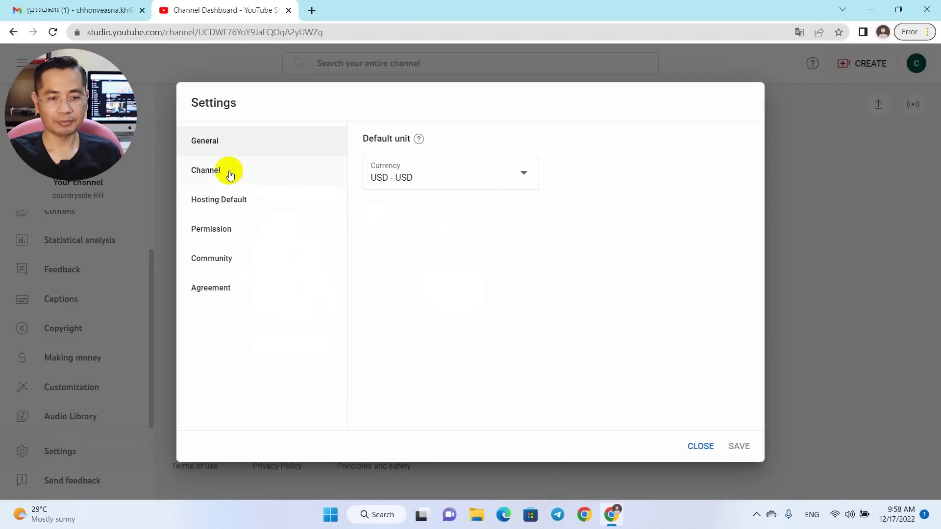
Step: Choose Cambodia as the channel's country of residence in Channel settings and save
{"action": "left_click", "coordinate": [230, 175]}
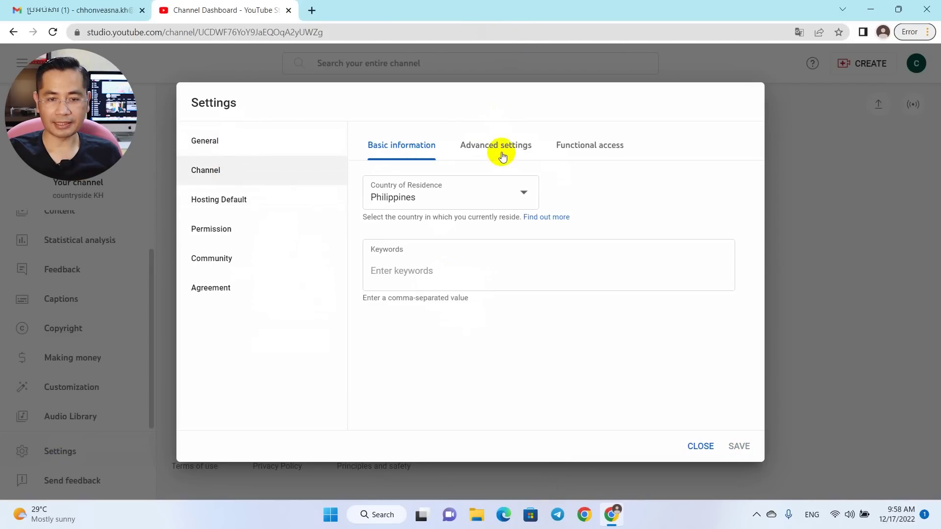
{"action": "left_click", "coordinate": [525, 193]}
{"action": "scroll", "coordinate": [431, 212], "scroll_direction": "up", "scroll_amount": 20}
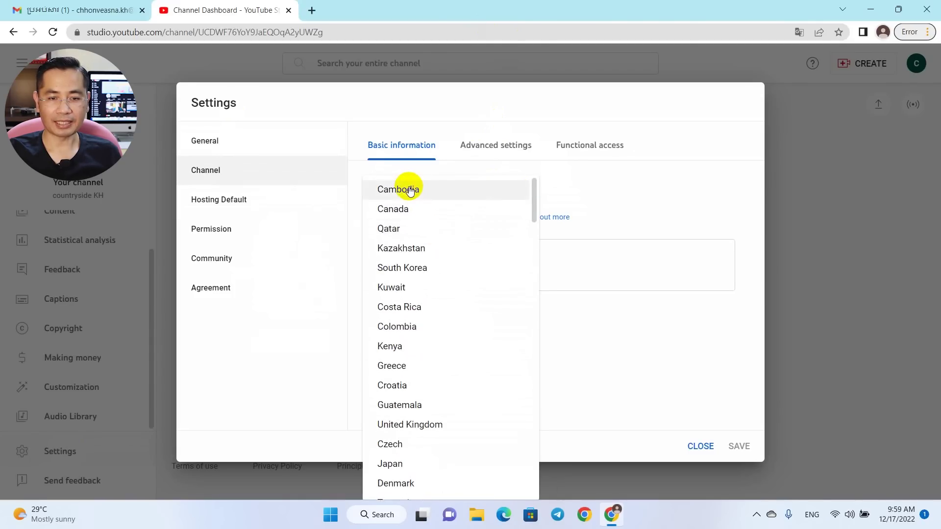
{"action": "key", "text": "Return"}
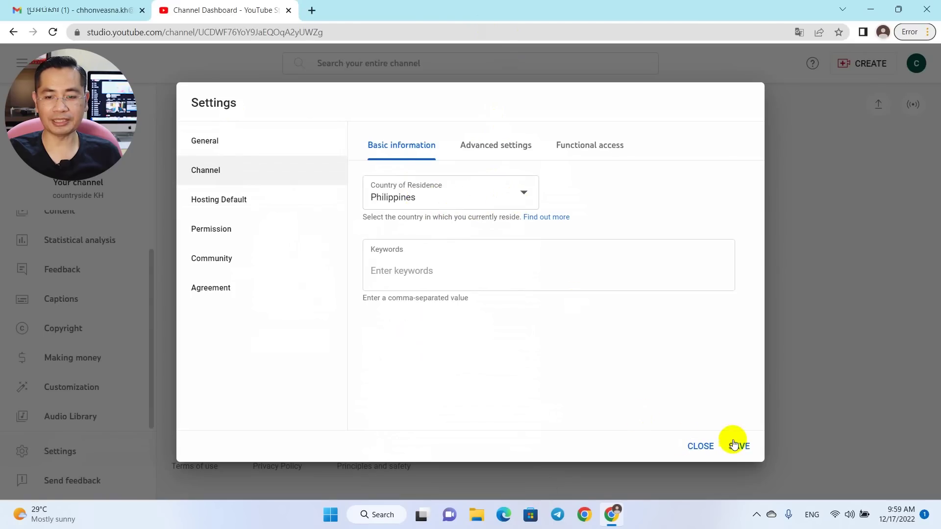
{"action": "left_click", "coordinate": [736, 444]}
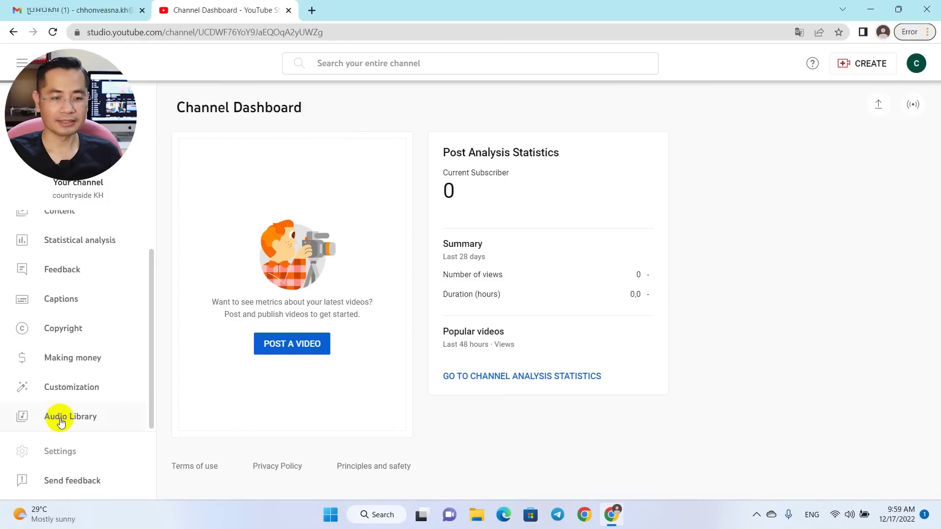
Step: Reopen Channel settings, check Advanced settings, and expand '3. Advanced functions' under Functional access
{"action": "left_click", "coordinate": [61, 454]}
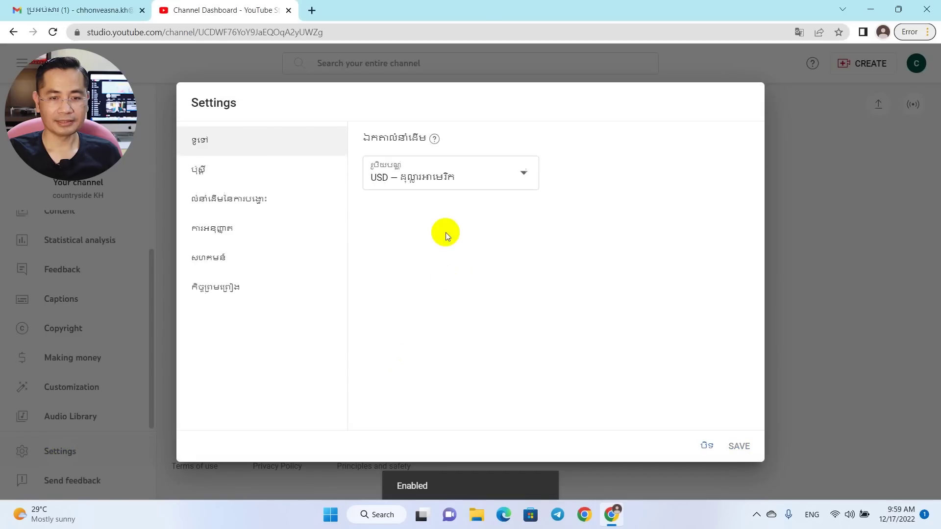
{"action": "left_click", "coordinate": [245, 169]}
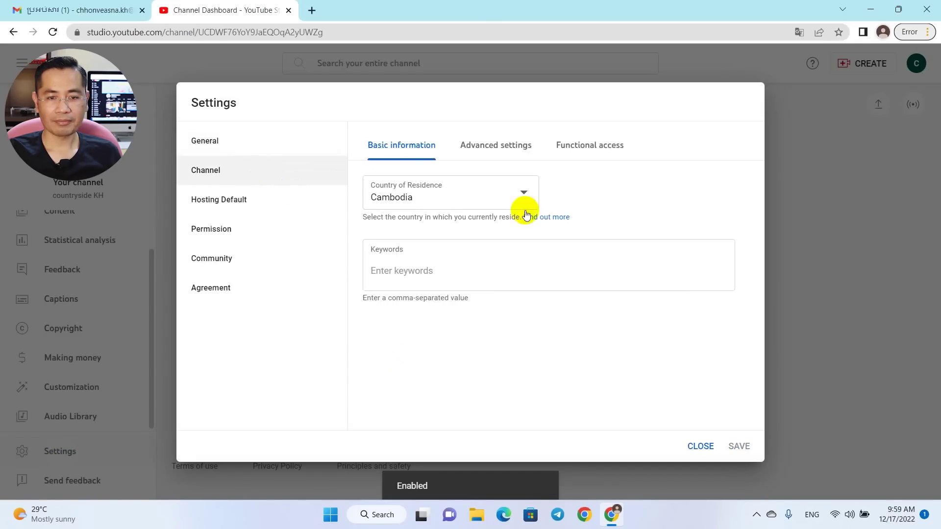
{"action": "left_click", "coordinate": [495, 146]}
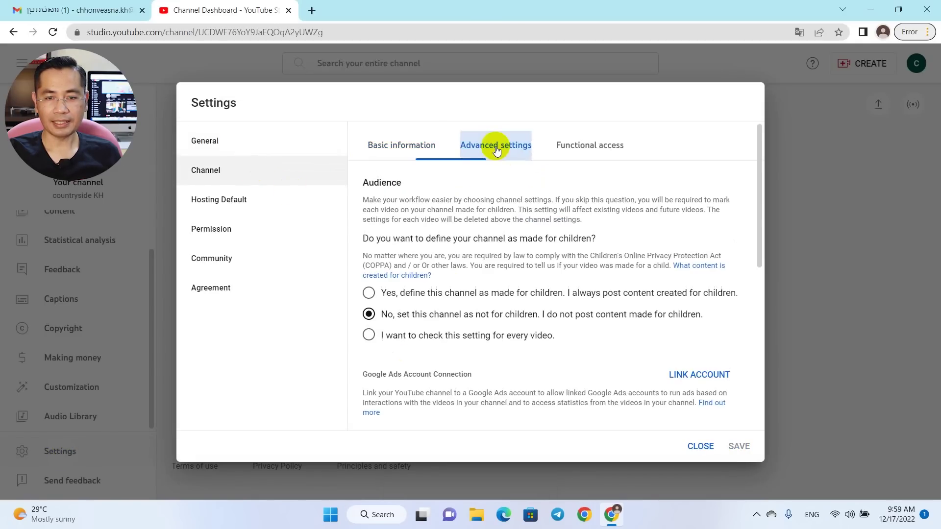
{"action": "scroll", "coordinate": [574, 261], "scroll_direction": "down", "scroll_amount": 10}
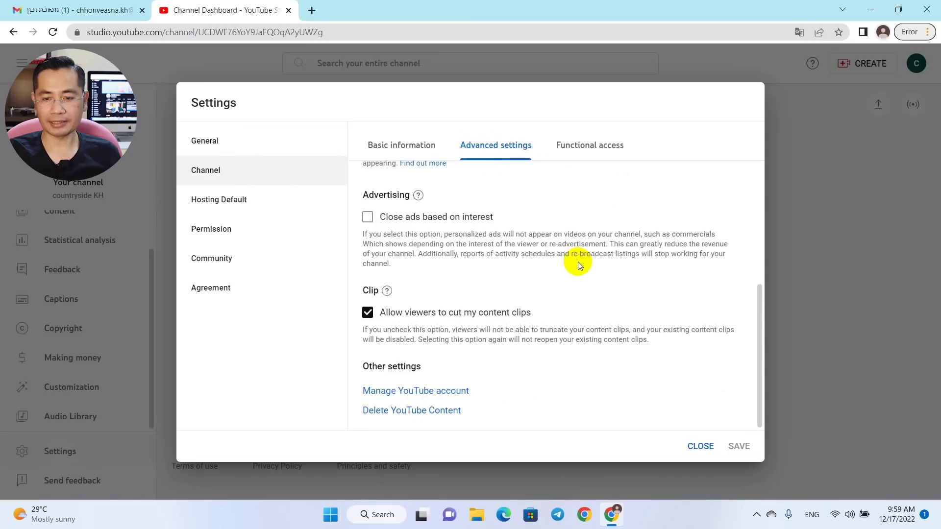
{"action": "left_click", "coordinate": [586, 145]}
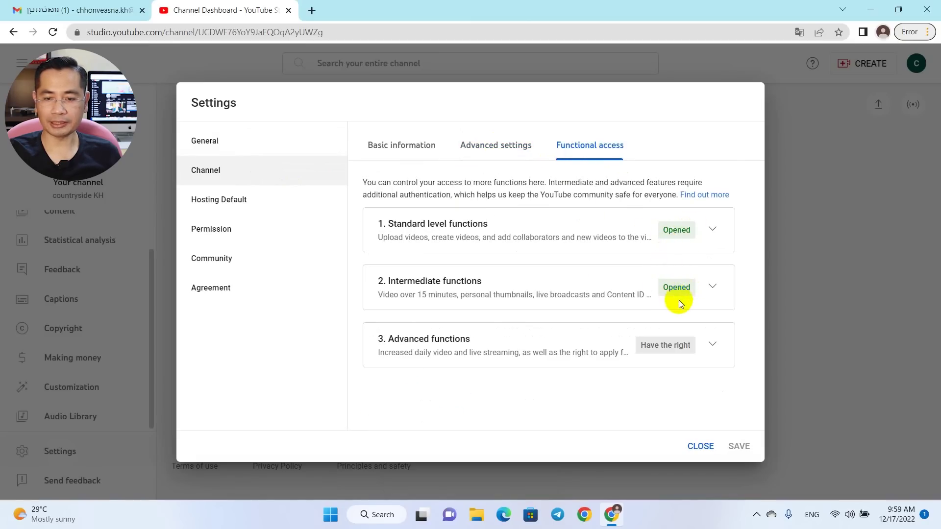
{"action": "left_click", "coordinate": [711, 345]}
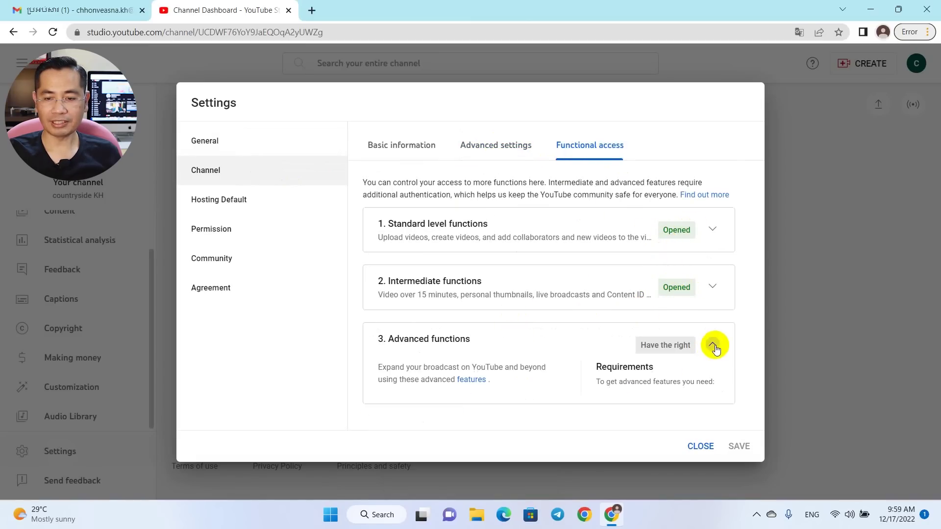
{"action": "scroll", "coordinate": [570, 343], "scroll_direction": "down", "scroll_amount": 3}
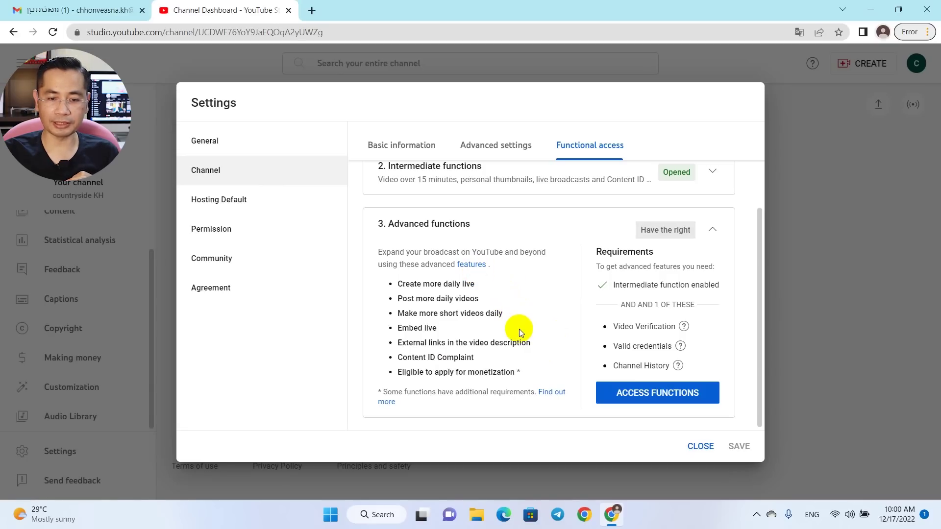
{"action": "scroll", "coordinate": [563, 270], "scroll_direction": "up", "scroll_amount": 3}
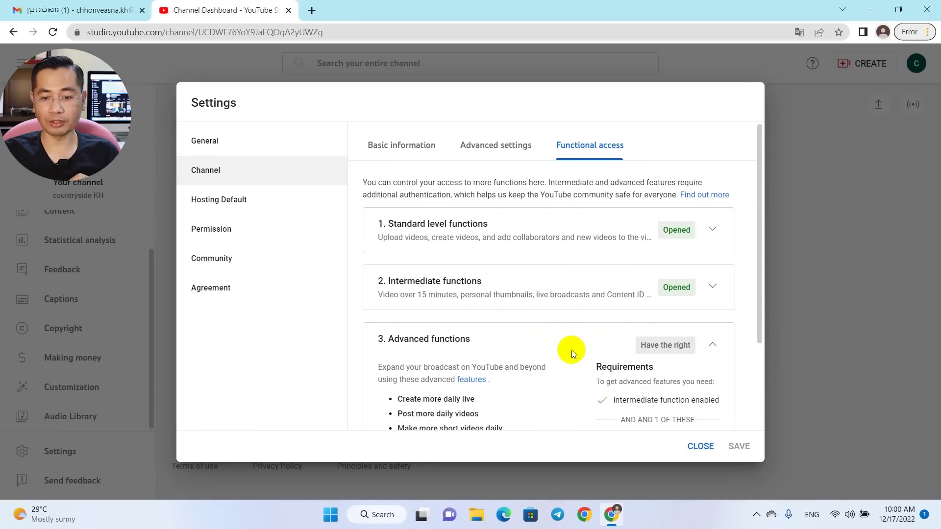
{"action": "scroll", "coordinate": [572, 350], "scroll_direction": "down", "scroll_amount": 1}
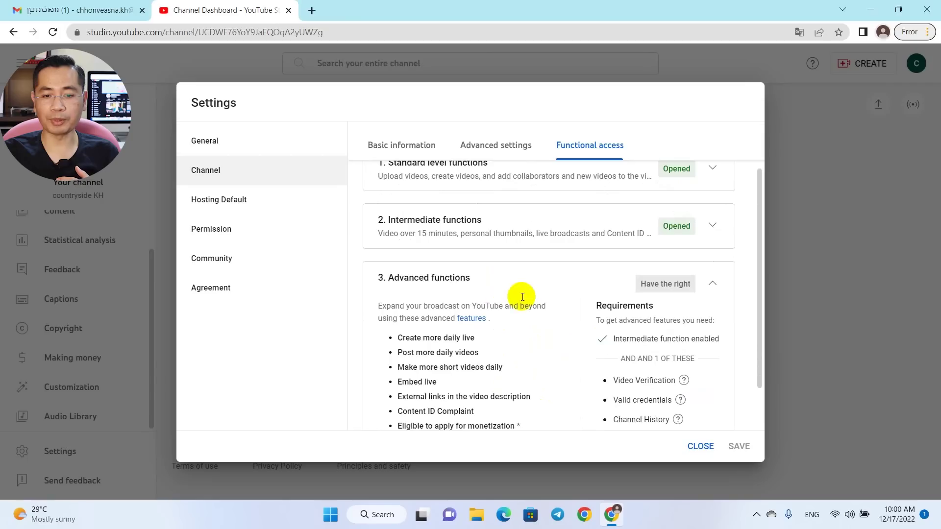
{"action": "scroll", "coordinate": [563, 306], "scroll_direction": "up", "scroll_amount": 1}
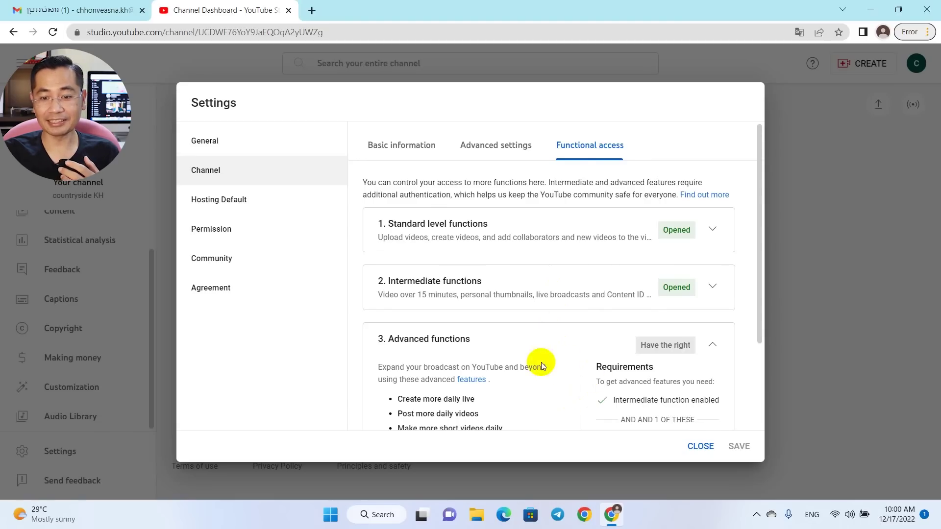
{"action": "scroll", "coordinate": [572, 341], "scroll_direction": "down", "scroll_amount": 2}
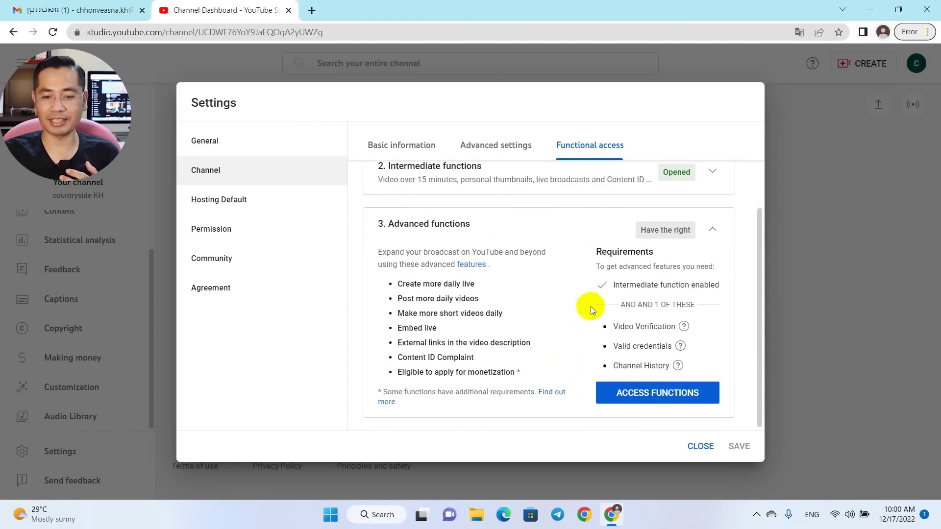
{"action": "scroll", "coordinate": [591, 306], "scroll_direction": "up", "scroll_amount": 2}
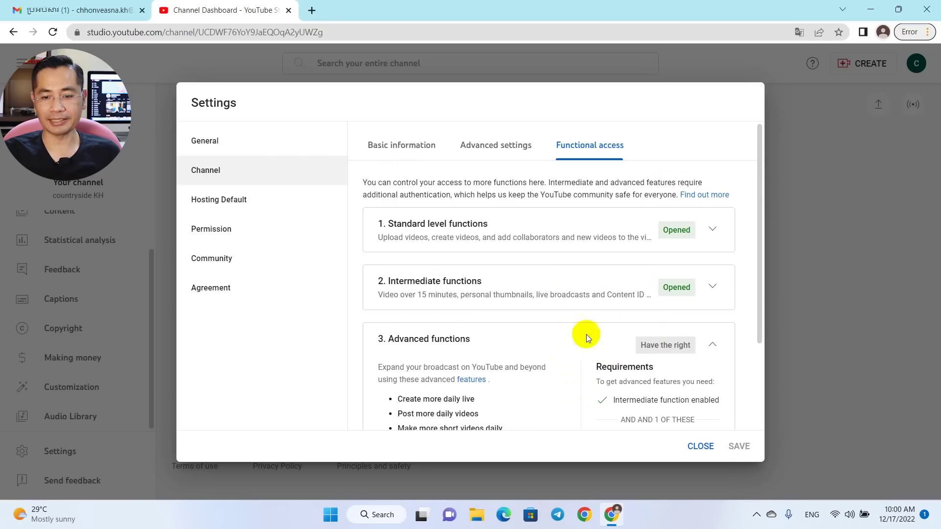
Step: Set the default upload visibility to Public and select the default Tags field
{"action": "left_click", "coordinate": [241, 204]}
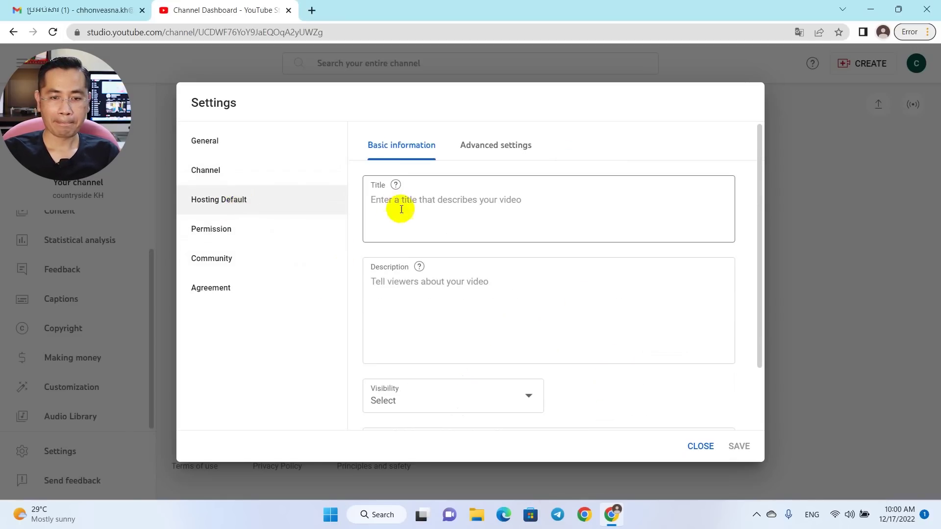
{"action": "scroll", "coordinate": [418, 288], "scroll_direction": "down", "scroll_amount": 1}
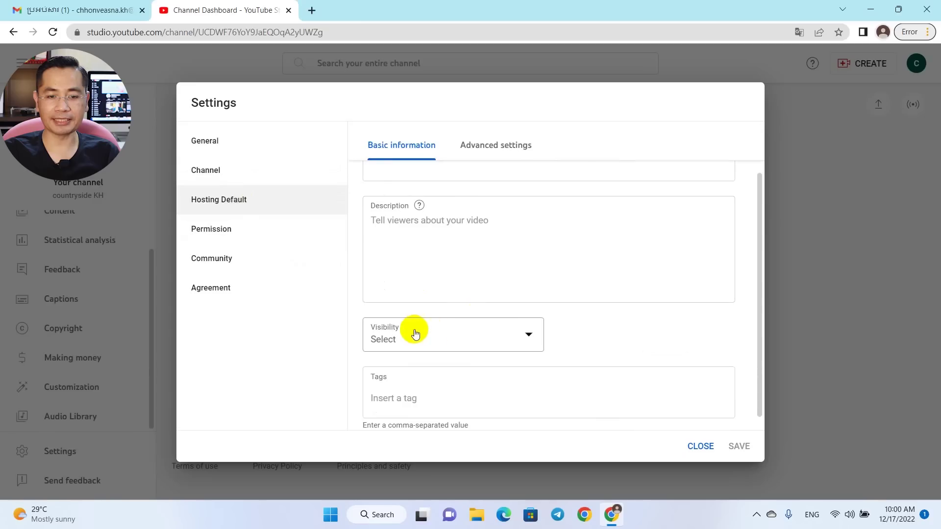
{"action": "left_click", "coordinate": [525, 336]}
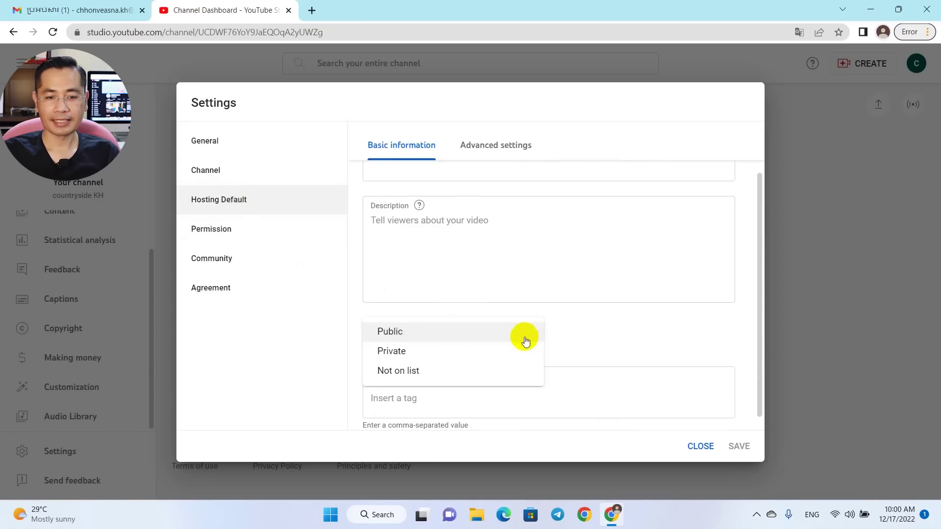
{"action": "left_click", "coordinate": [399, 331]}
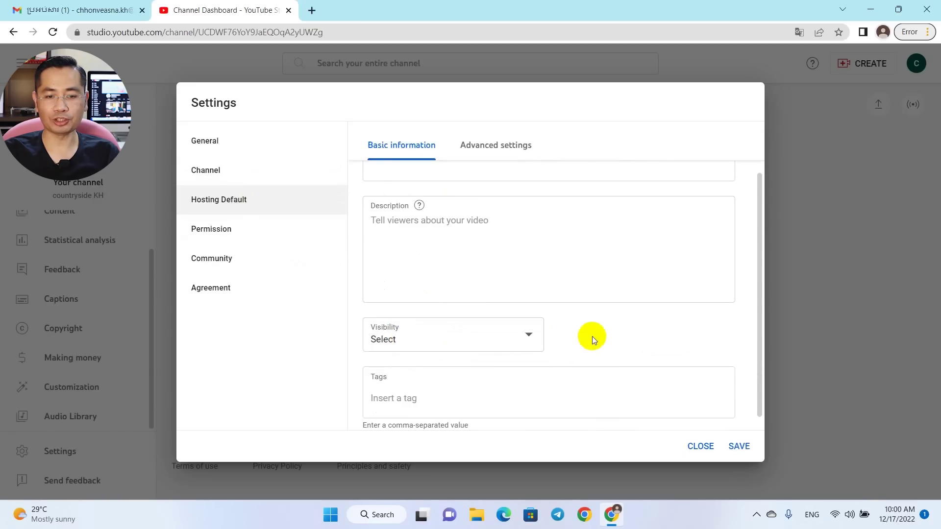
{"action": "scroll", "coordinate": [576, 343], "scroll_direction": "down", "scroll_amount": 1}
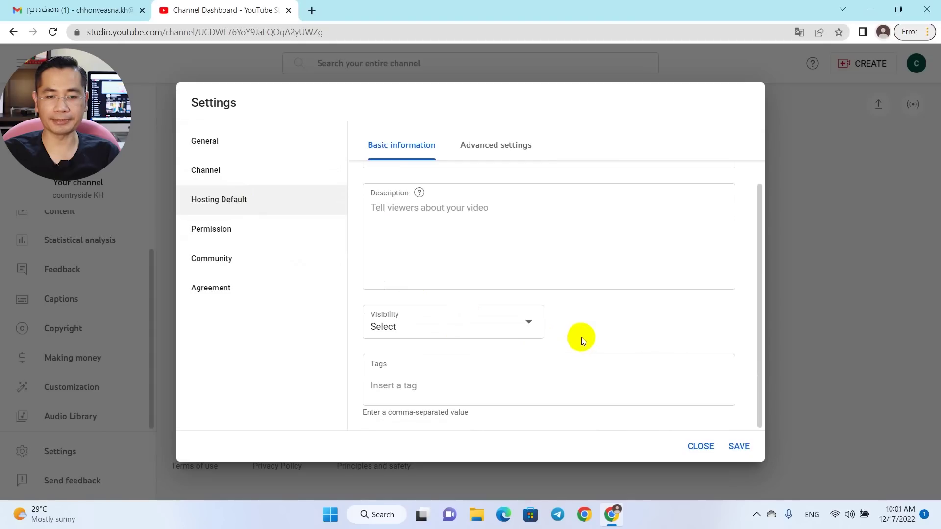
{"action": "left_click", "coordinate": [462, 381]}
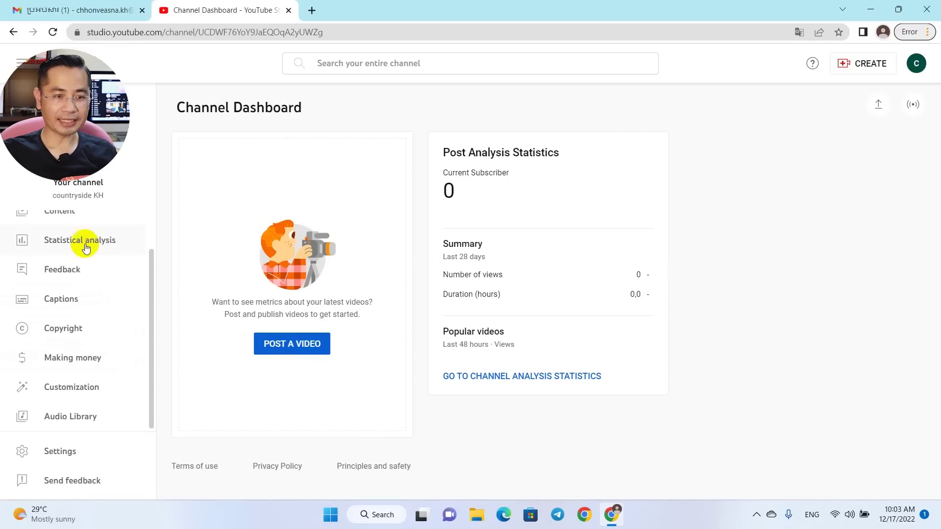
Step: Go to Customization and switch to the Brands tab with the profile picture and banner options
{"action": "scroll", "coordinate": [93, 281], "scroll_direction": "up", "scroll_amount": 1}
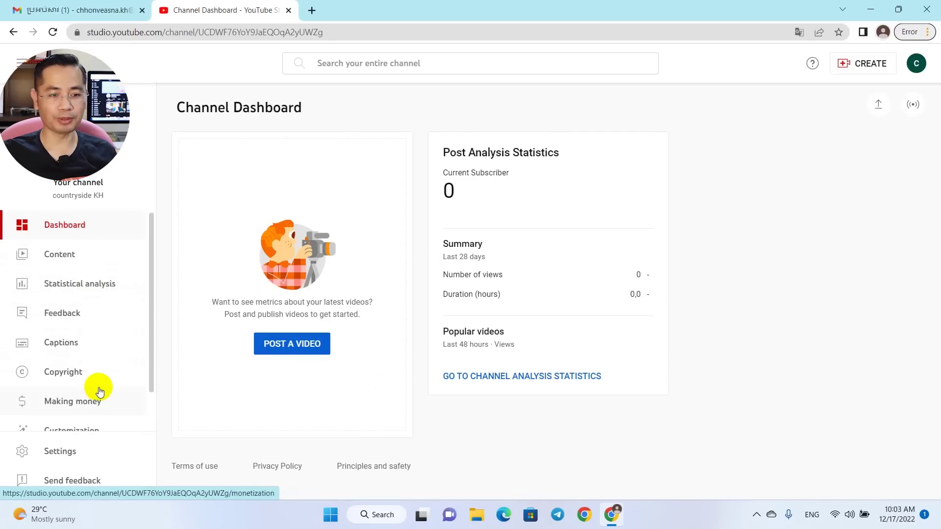
{"action": "scroll", "coordinate": [105, 376], "scroll_direction": "down", "scroll_amount": 1}
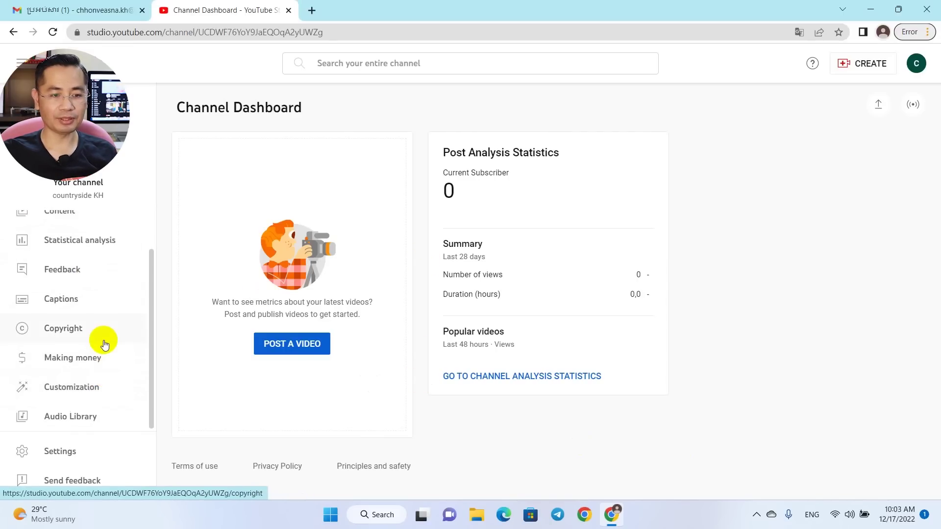
{"action": "left_click", "coordinate": [82, 388]}
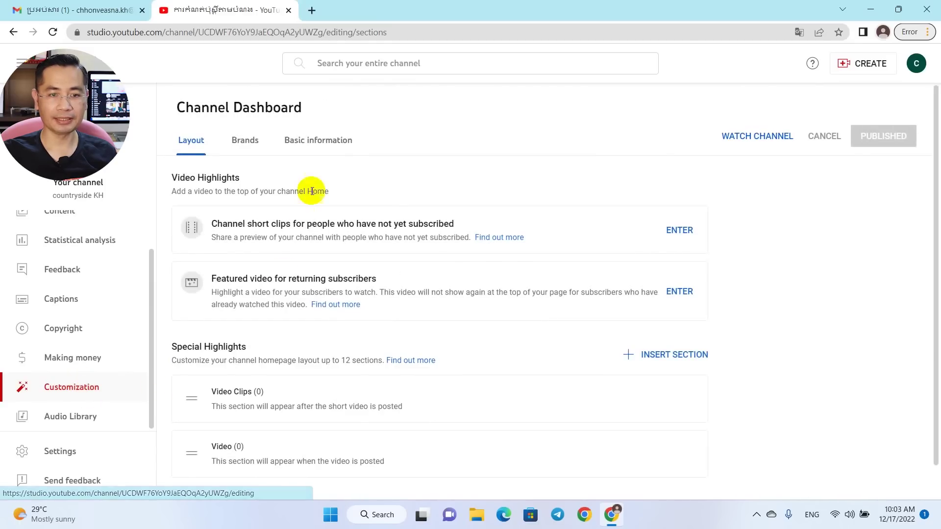
{"action": "left_click", "coordinate": [248, 145]}
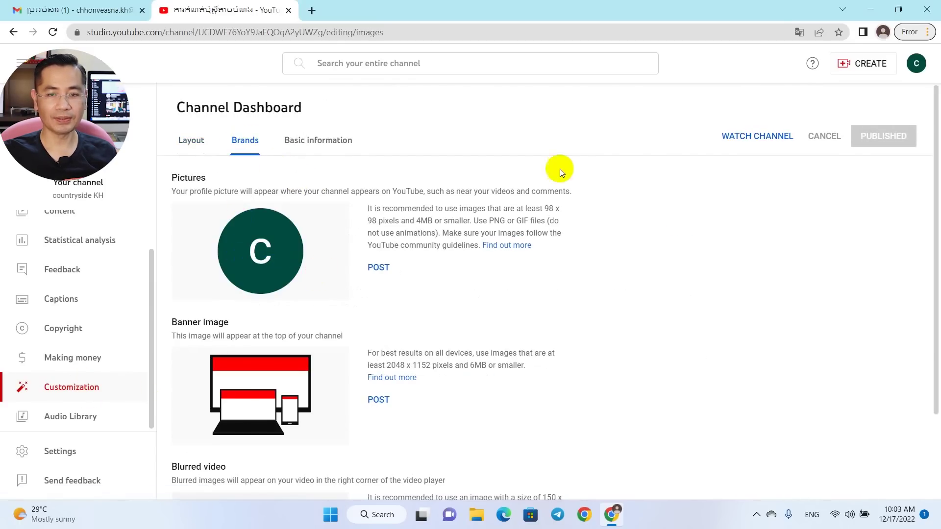
{"action": "left_click", "coordinate": [871, 9]}
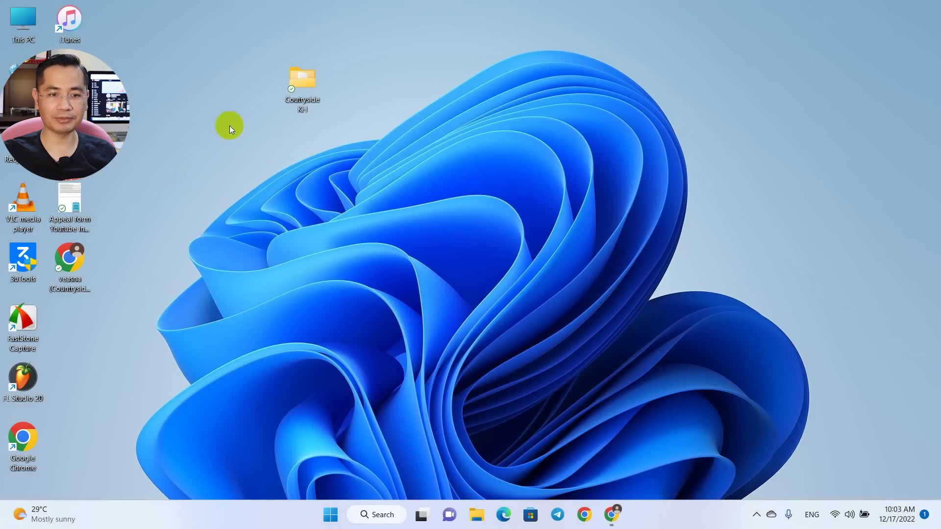
{"action": "double_click", "coordinate": [307, 80]}
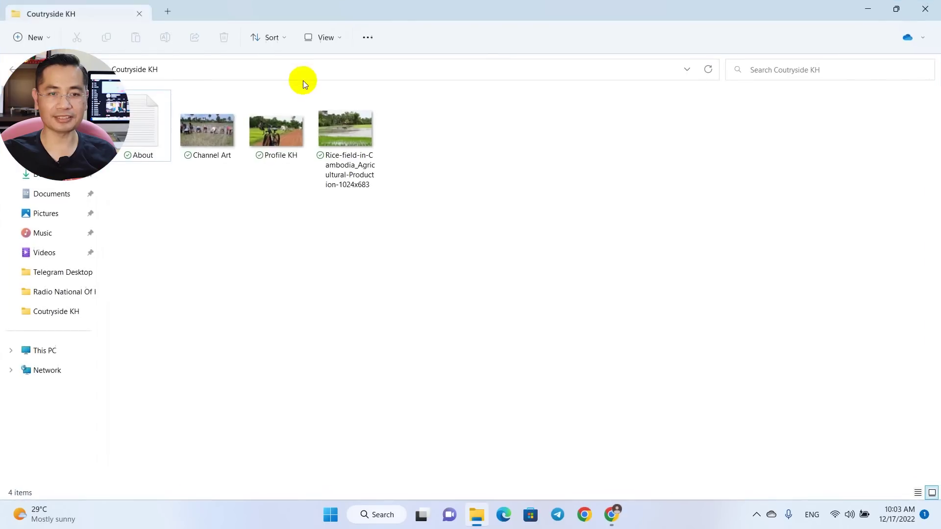
{"action": "left_click", "coordinate": [267, 137]}
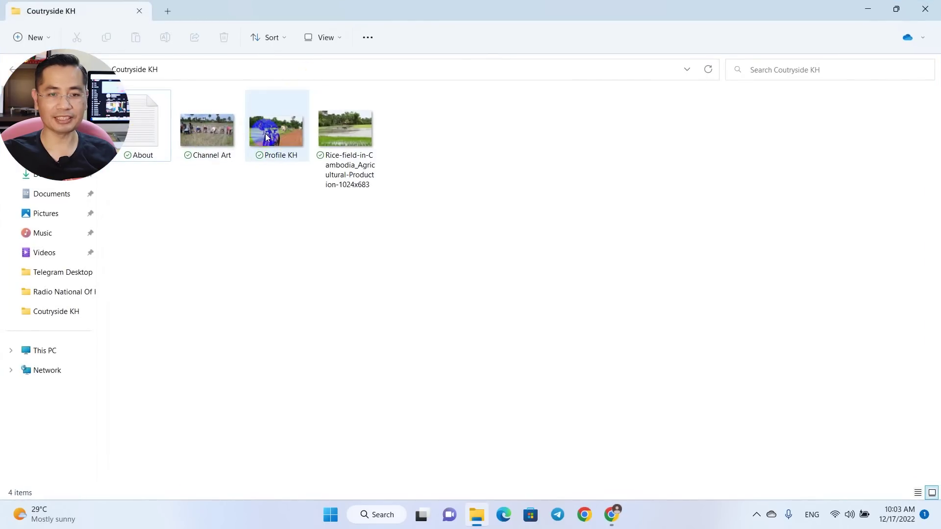
{"action": "left_click", "coordinate": [921, 14]}
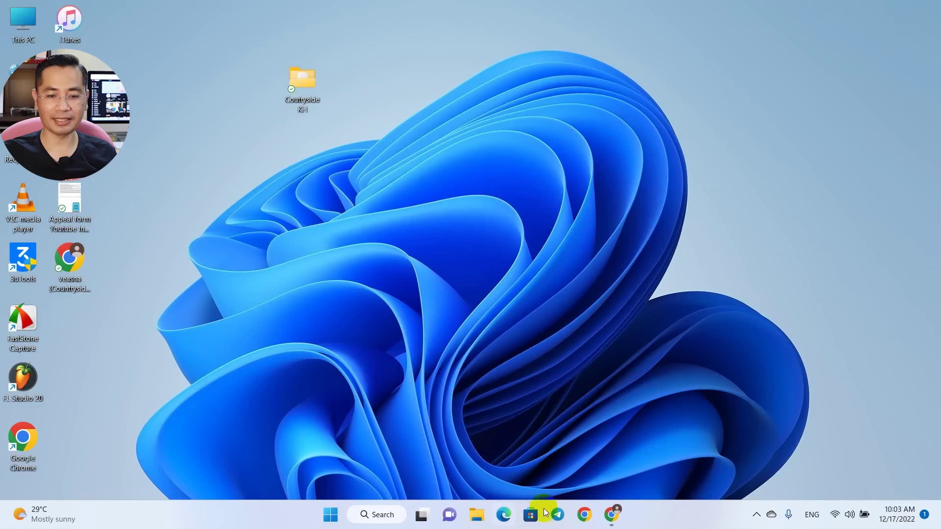
{"action": "left_click", "coordinate": [612, 513]}
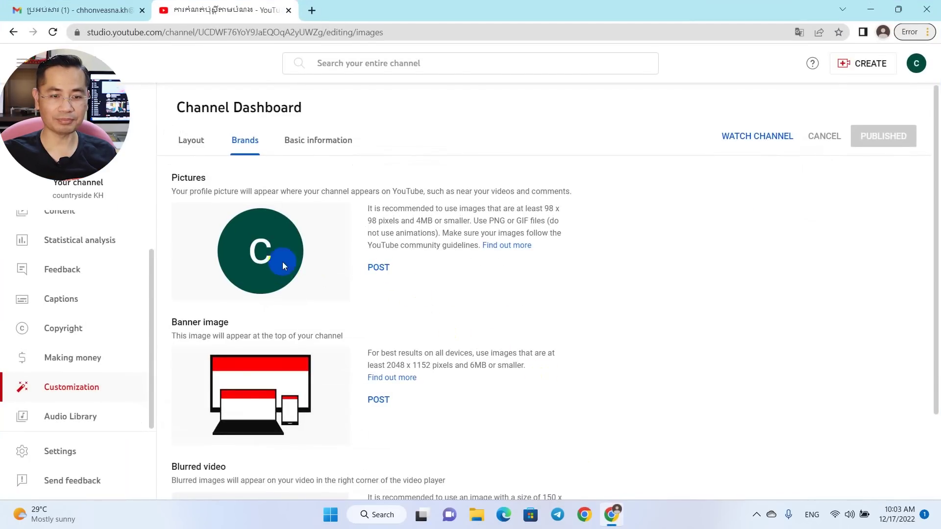
Step: Upload Profile KH from Desktop > Coutryside KH as the profile picture, cropped to centre the bike
{"action": "left_click", "coordinate": [375, 267]}
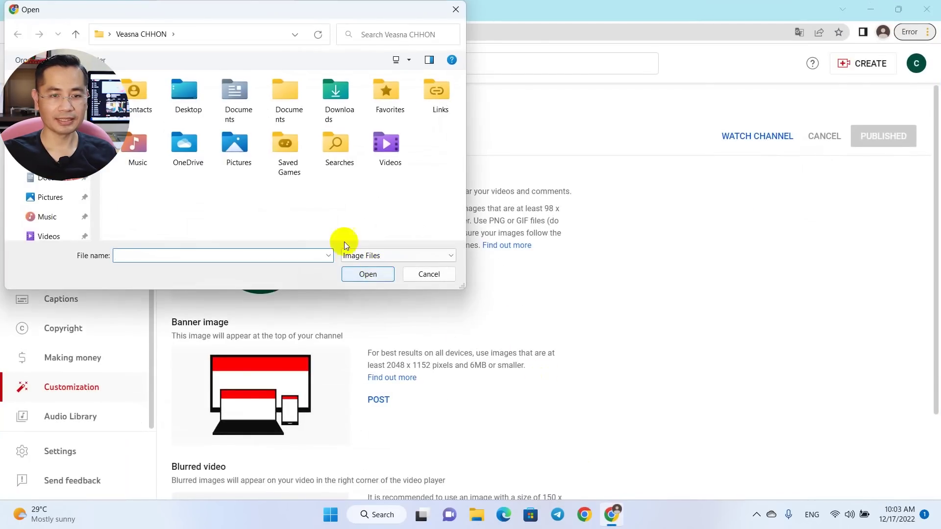
{"action": "left_click", "coordinate": [74, 122]}
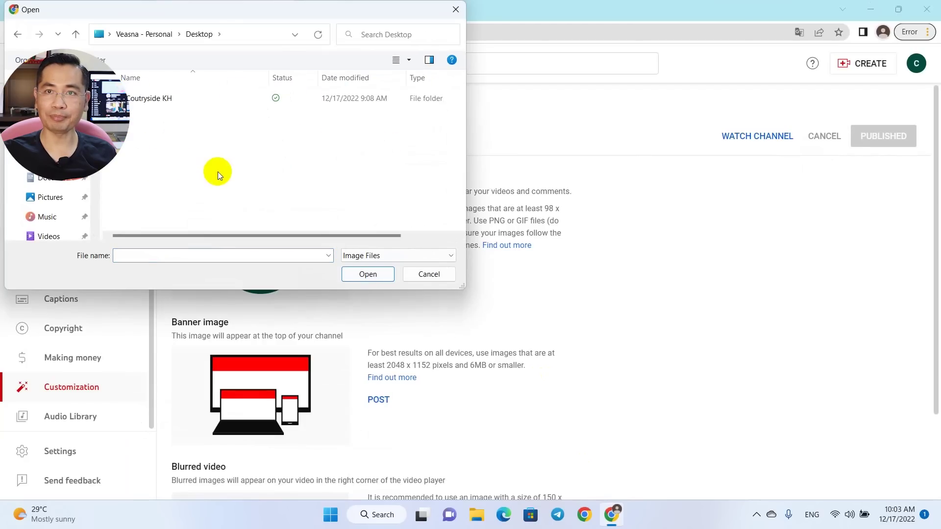
{"action": "double_click", "coordinate": [156, 98]}
{"action": "left_click", "coordinate": [225, 122]}
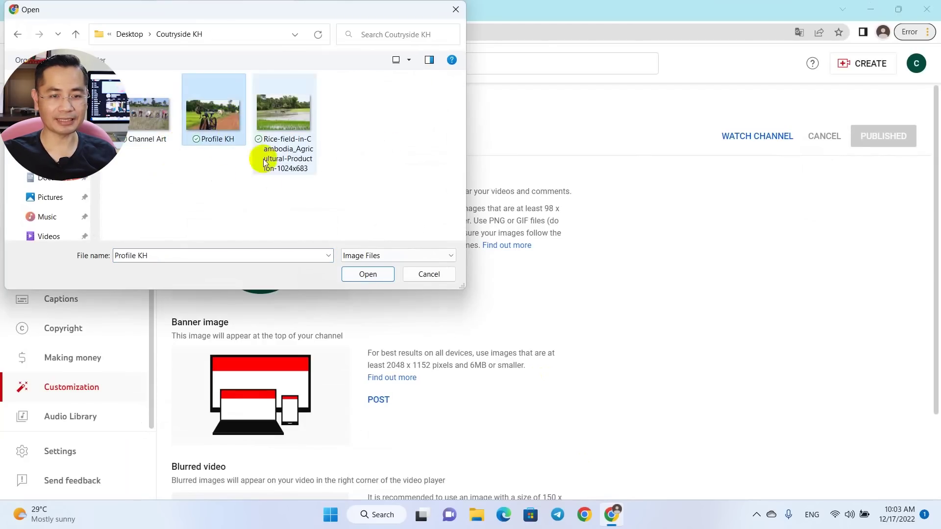
{"action": "left_click", "coordinate": [366, 273]}
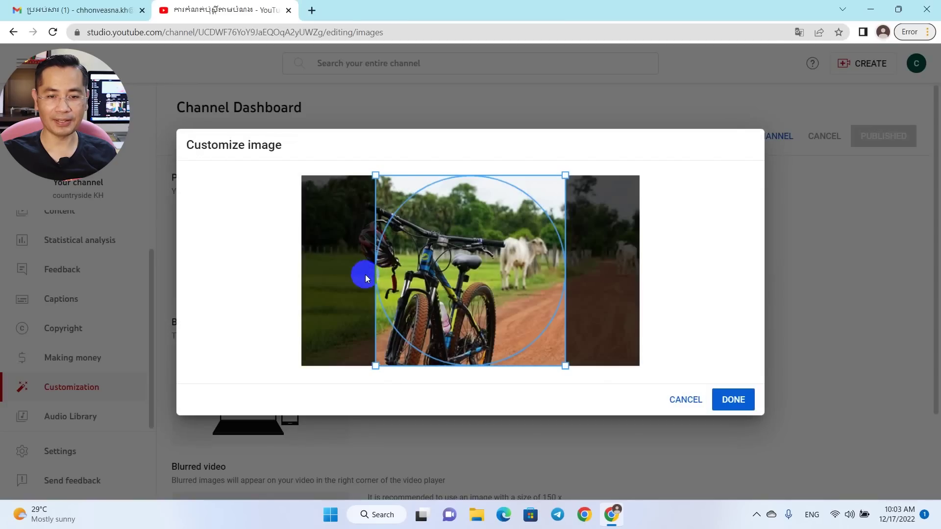
{"action": "left_click_drag", "start_coordinate": [454, 292], "coordinate": [428, 294]}
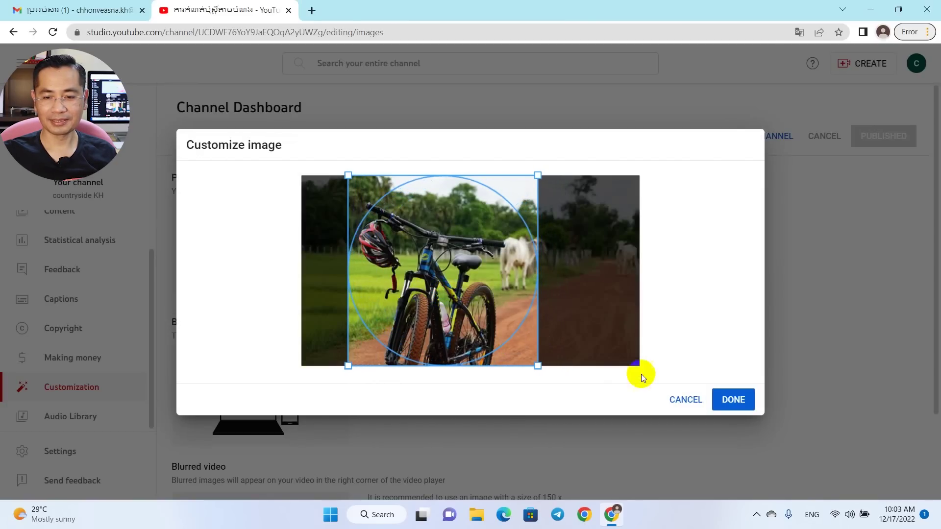
{"action": "left_click", "coordinate": [732, 400]}
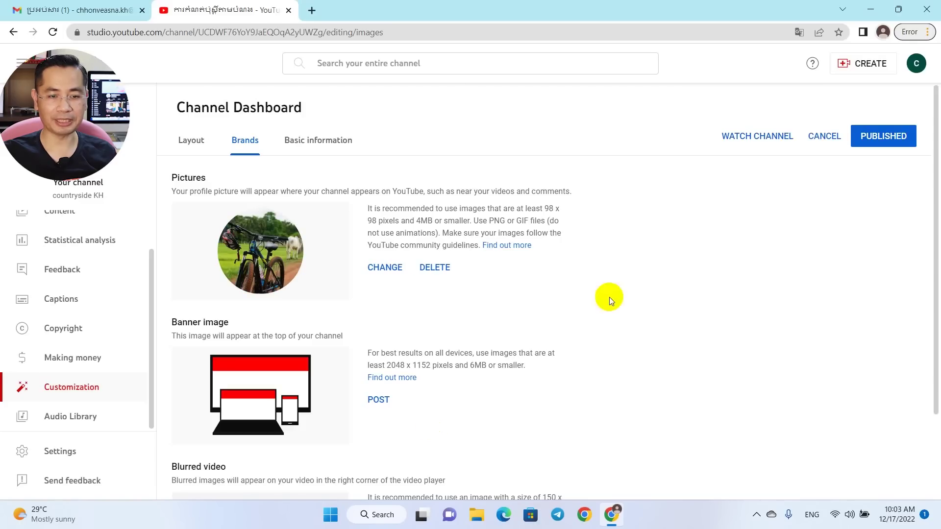
Step: Upload the rice-field photo as the banner with the default crop, then publish the branding changes
{"action": "left_click", "coordinate": [376, 398]}
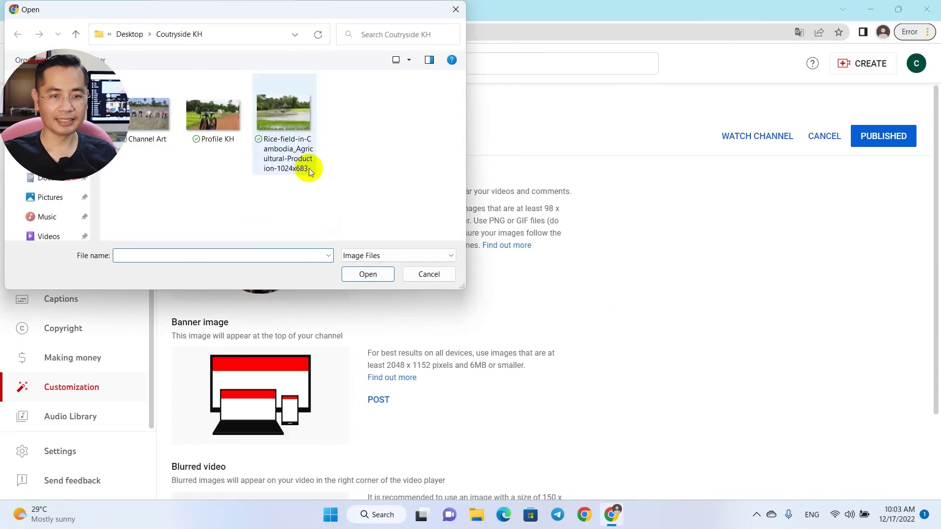
{"action": "left_click", "coordinate": [292, 120]}
{"action": "left_click", "coordinate": [369, 273]}
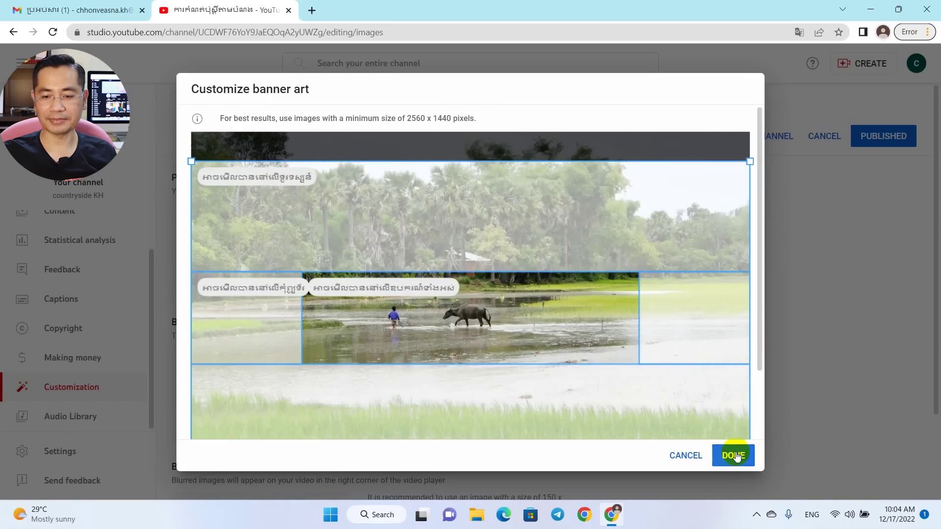
{"action": "left_click", "coordinate": [735, 456]}
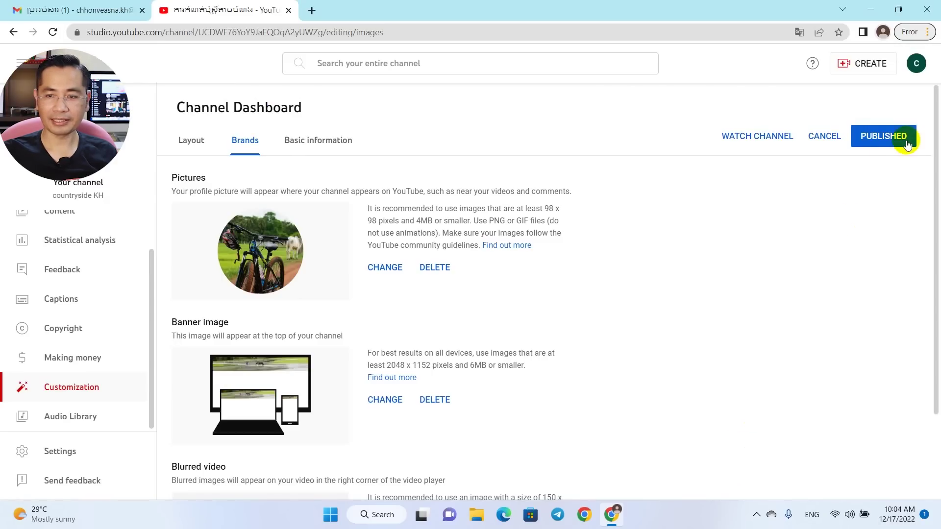
{"action": "left_click", "coordinate": [884, 140]}
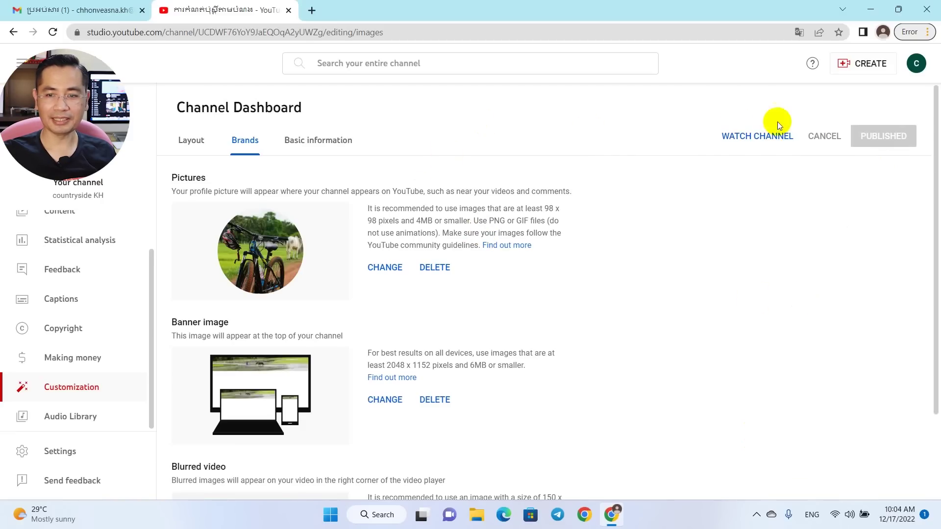
Step: View the public countryside KH channel page, reloaded and translated into English
{"action": "left_click", "coordinate": [745, 137]}
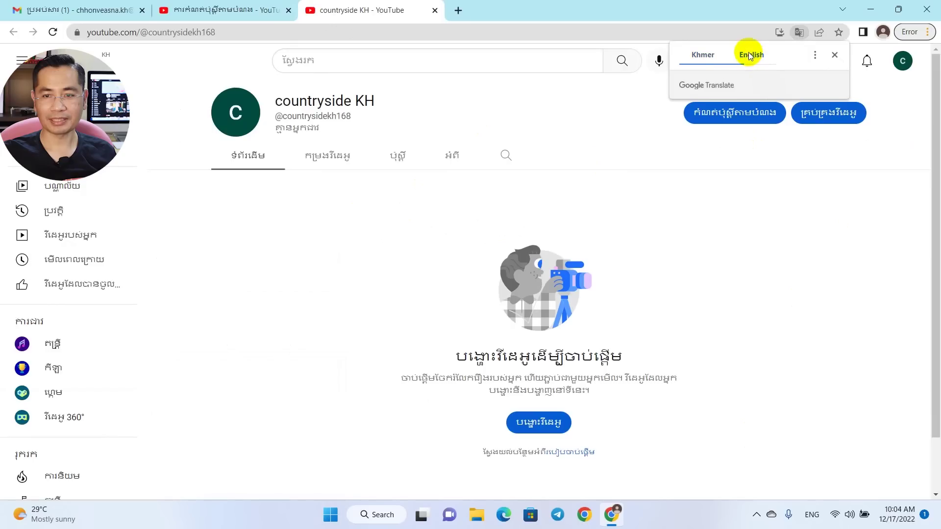
{"action": "left_click", "coordinate": [750, 54]}
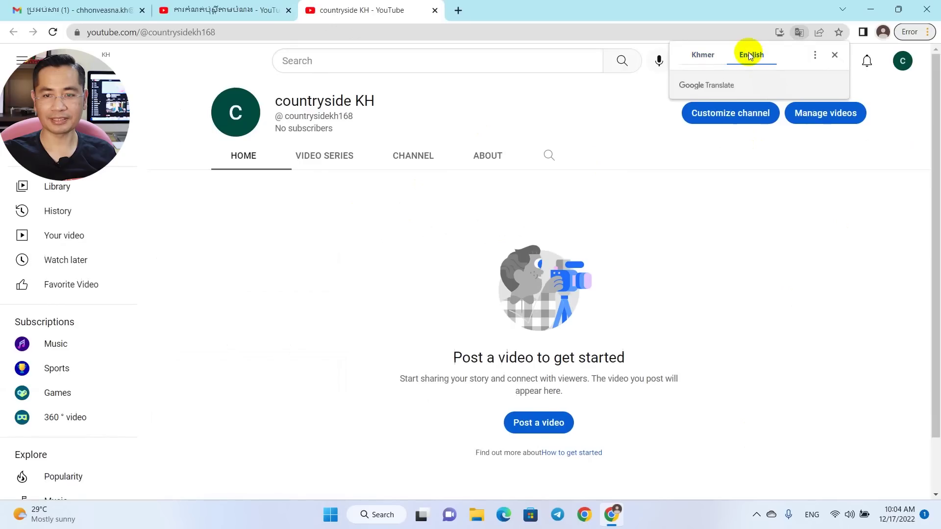
{"action": "left_click", "coordinate": [53, 32]}
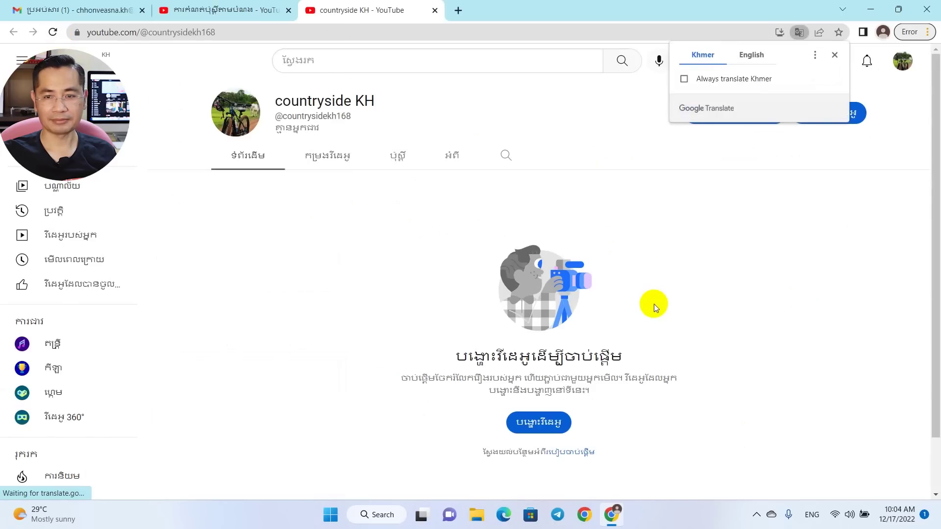
{"action": "left_click", "coordinate": [755, 55]}
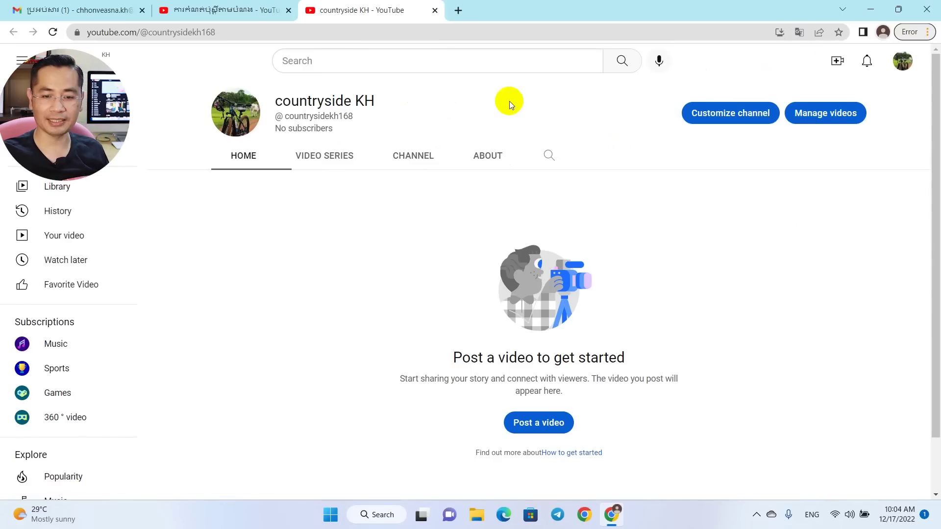
Step: Bring up the Post a video dialog and its file picker, then cancel file selection
{"action": "left_click", "coordinate": [537, 426]}
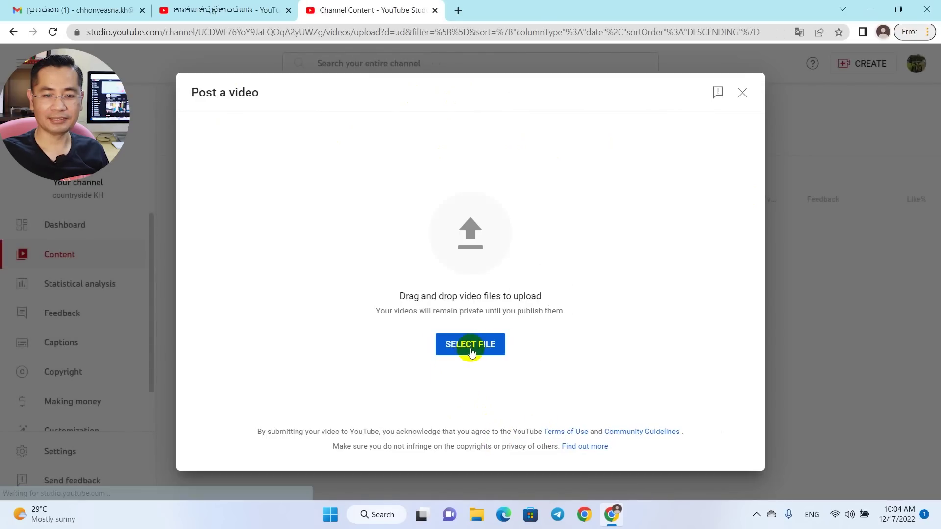
{"action": "left_click", "coordinate": [471, 352]}
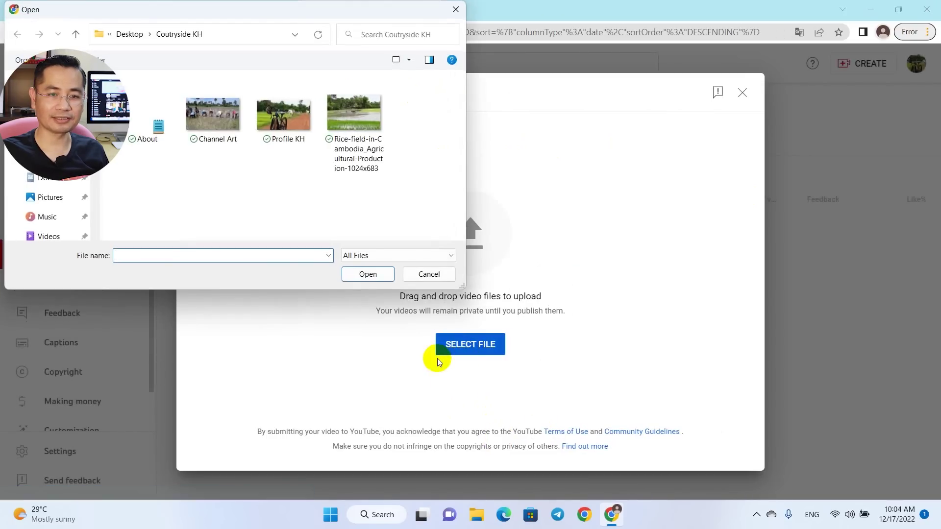
{"action": "left_click", "coordinate": [429, 274]}
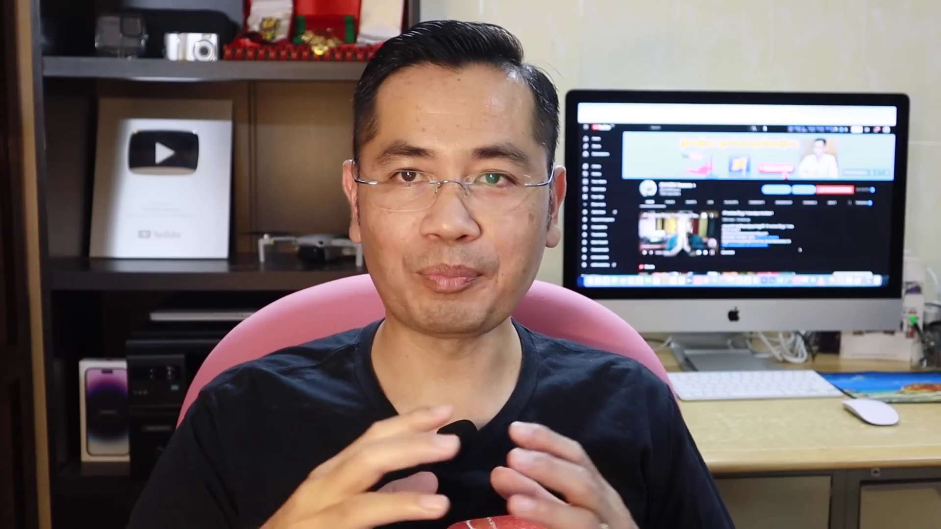